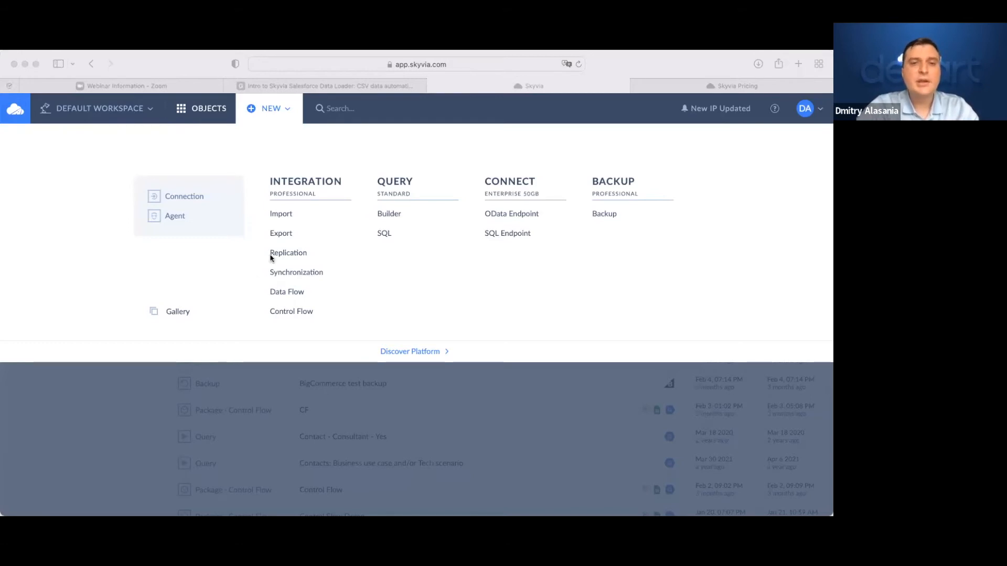
Step: Create a new Export package and select Salesforce test account - 2 as its source connection
click(279, 232)
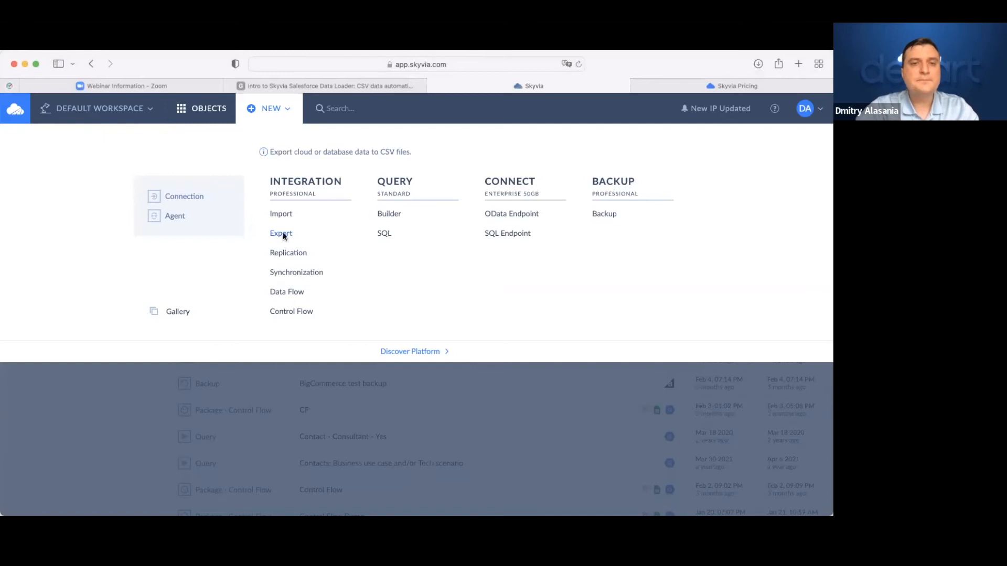
click(282, 235)
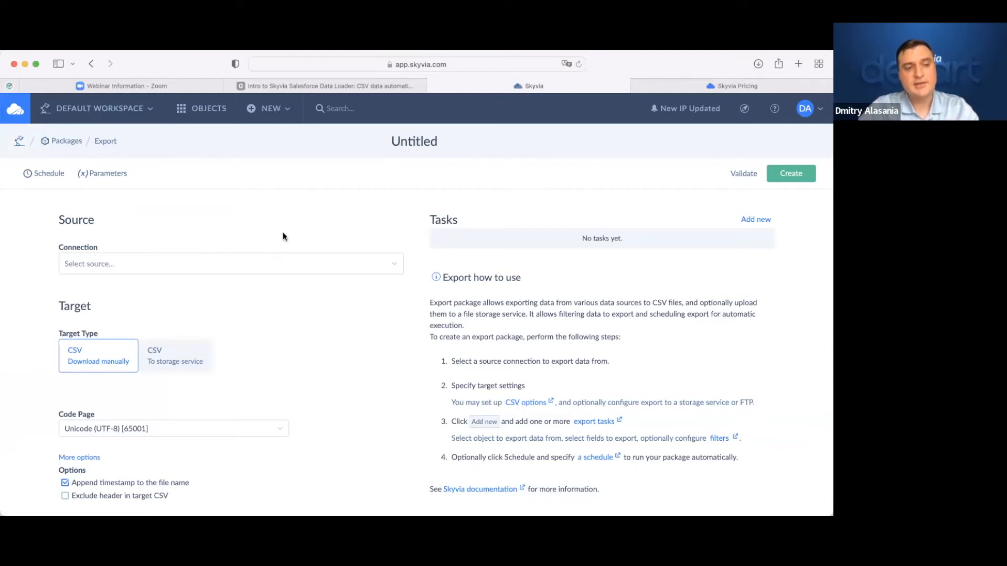
click(204, 268)
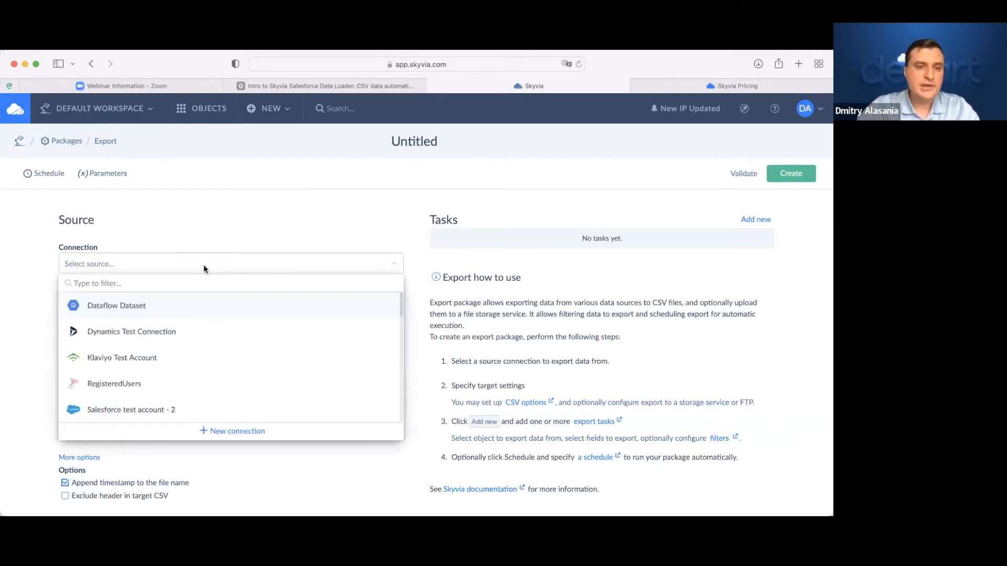
click(165, 409)
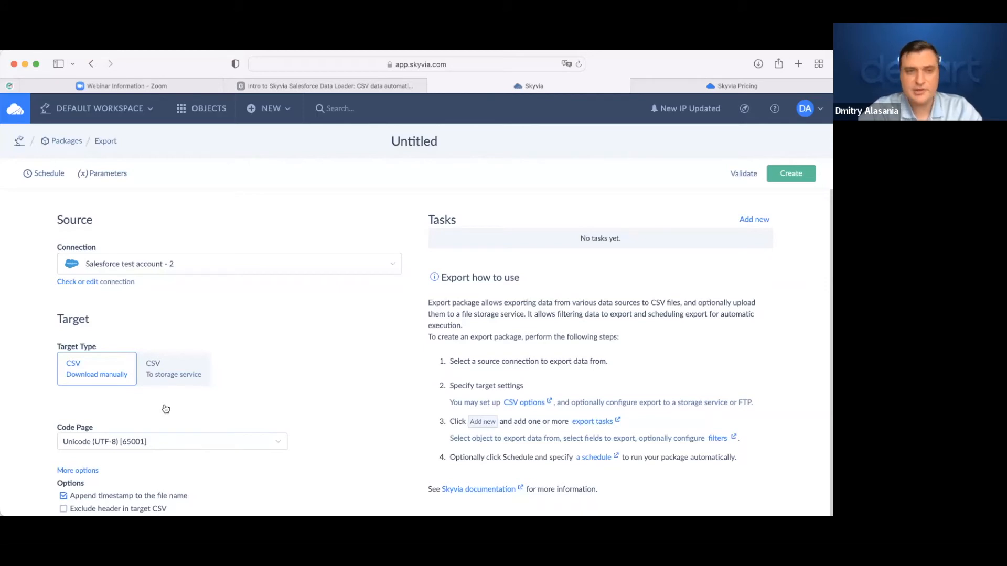
Step: Set the target type to CSV to storage service and view the storage services offered for a new connection
click(162, 377)
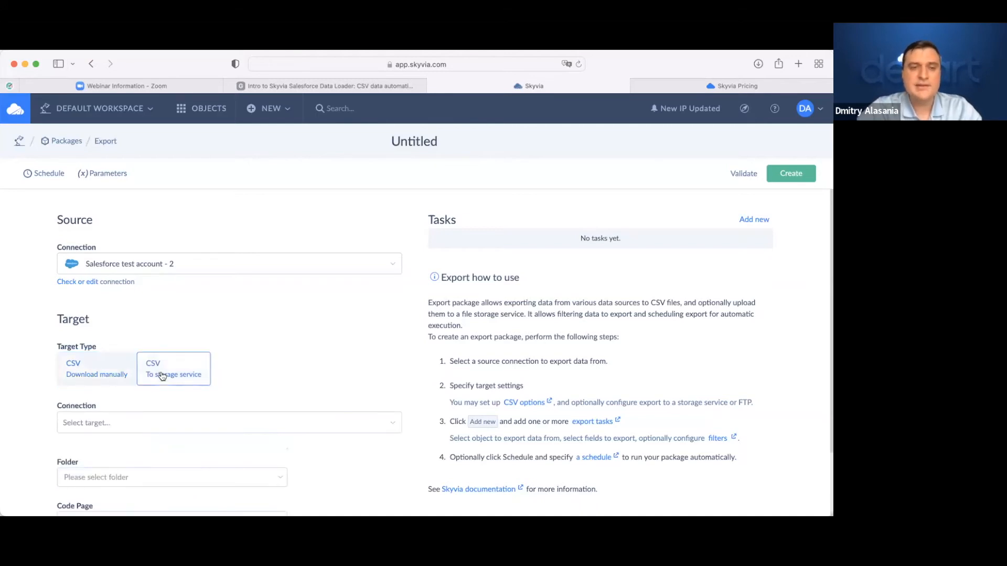
click(149, 419)
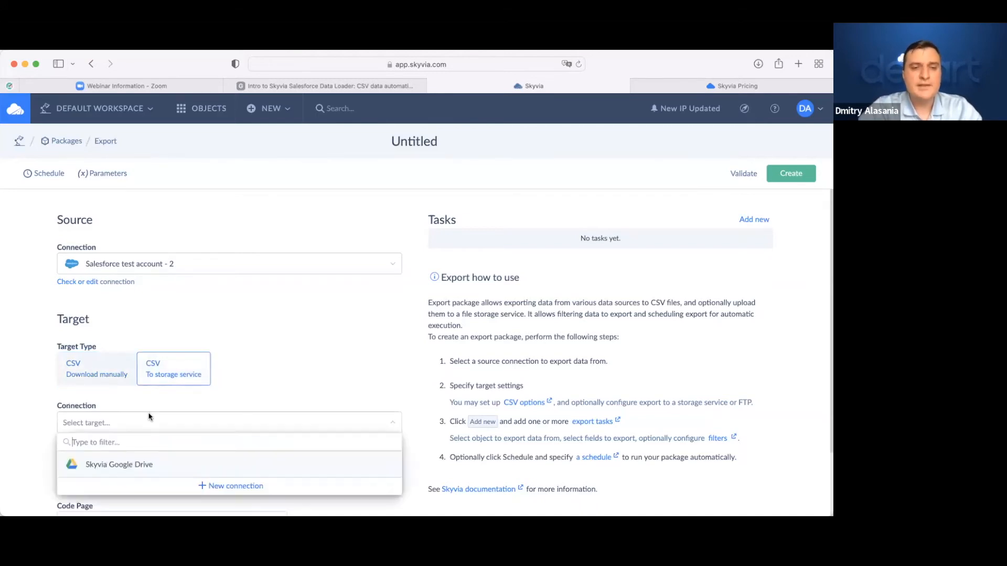
click(224, 487)
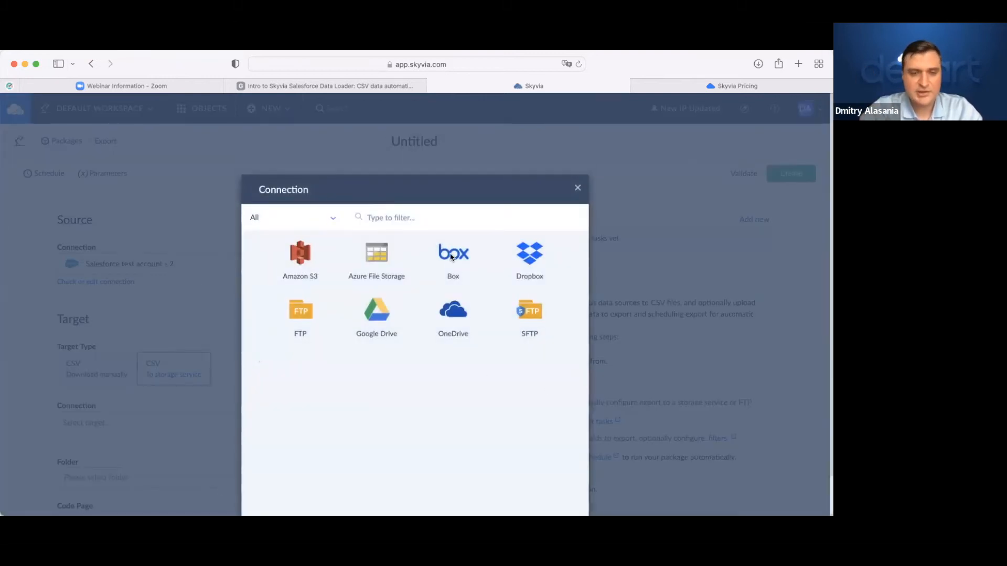
click(578, 189)
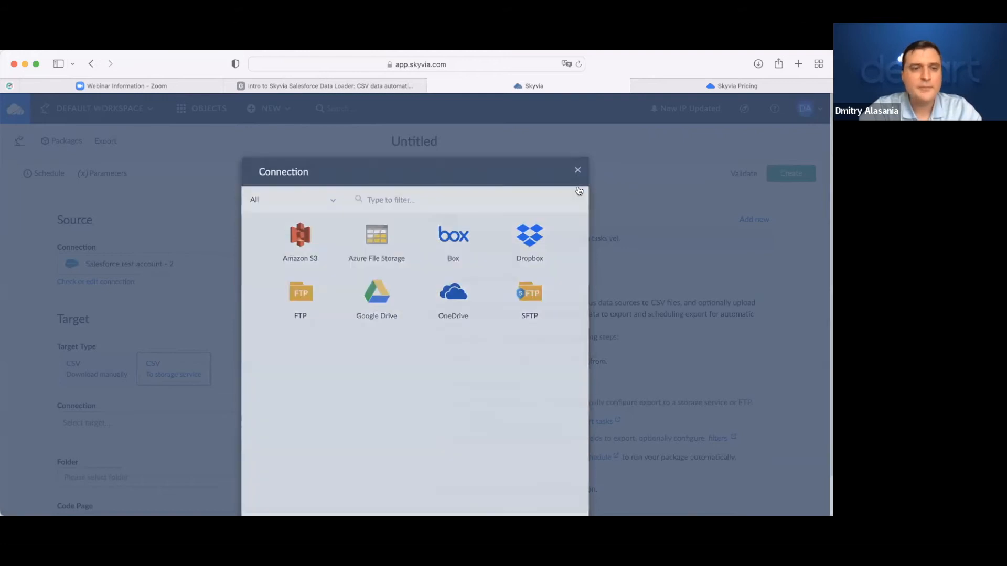
Step: Choose Skyvia Google Drive as the target connection for the exported CSV files
scroll(267, 336, down, 2)
click(263, 343)
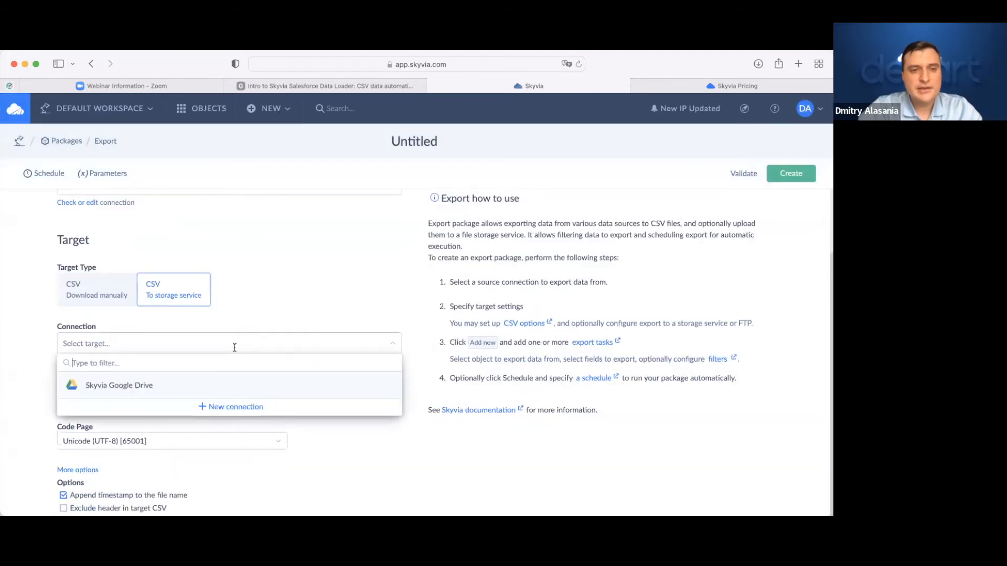
click(162, 386)
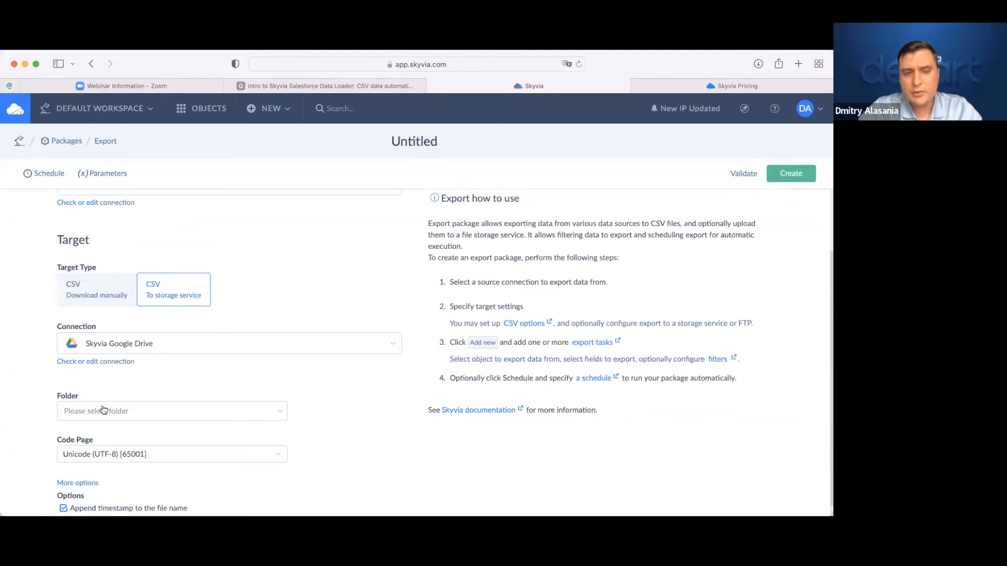
scroll(105, 419, down, 1)
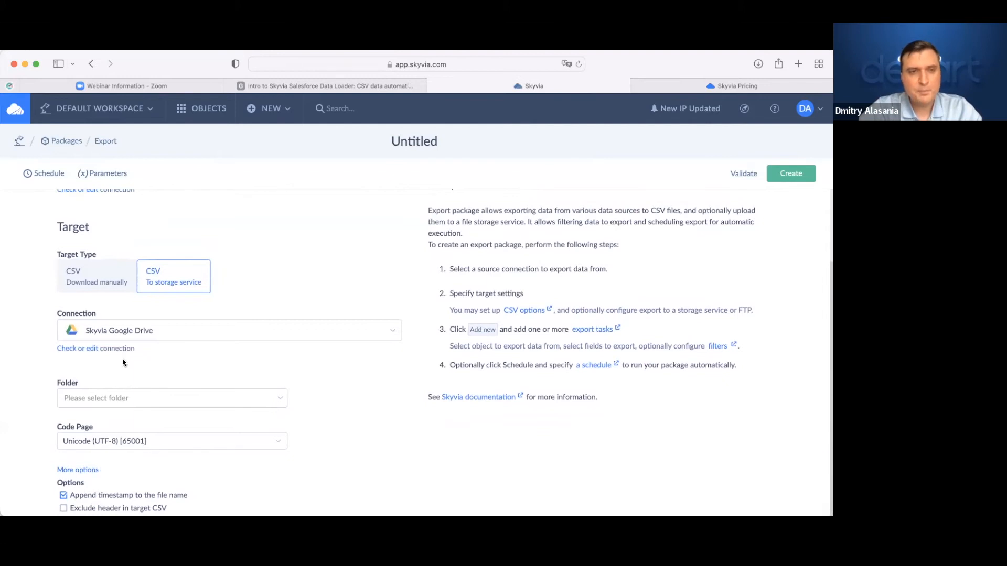
scroll(122, 358, up, 2)
scroll(200, 303, up, 1)
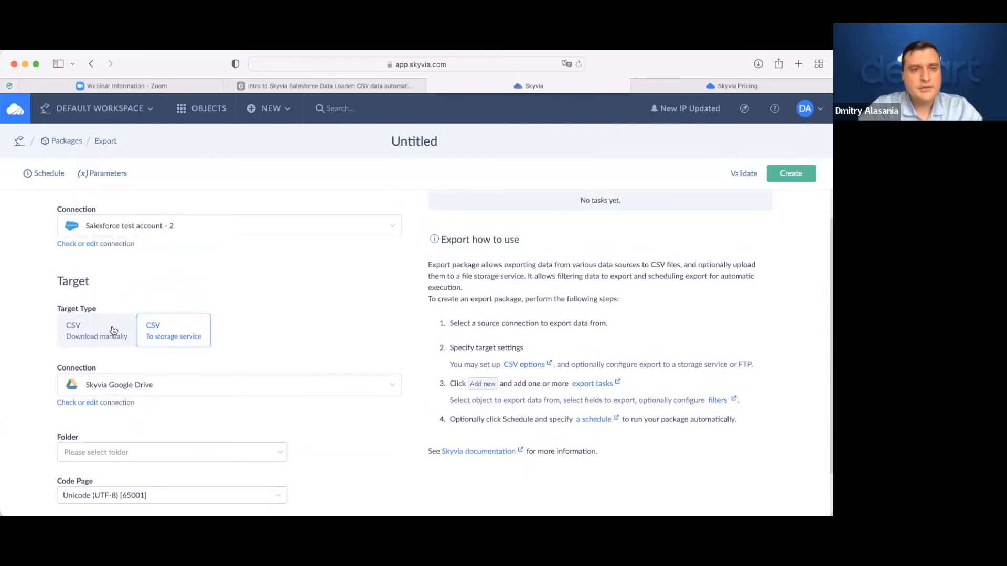
Step: Switch the target type back to CSV with manual download and start a new export task
click(79, 337)
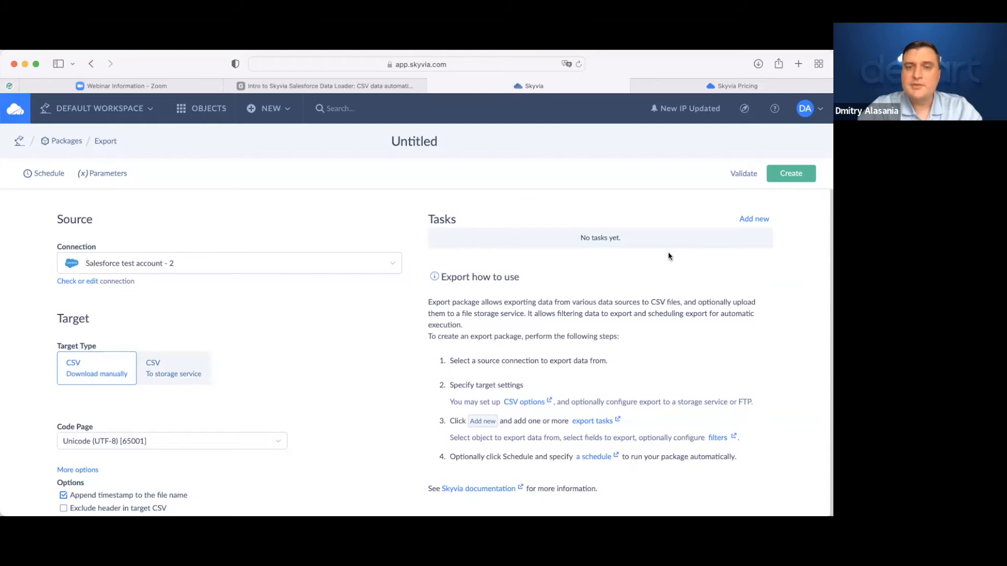
click(748, 224)
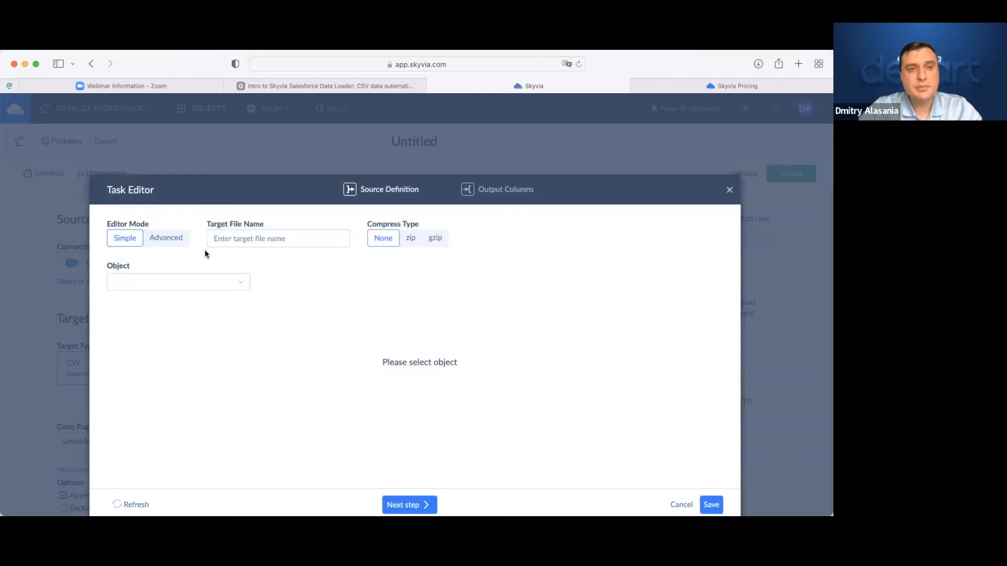
Step: Try the Advanced editor mode for the task, trying the Execute Command and Execute Query actions
click(177, 245)
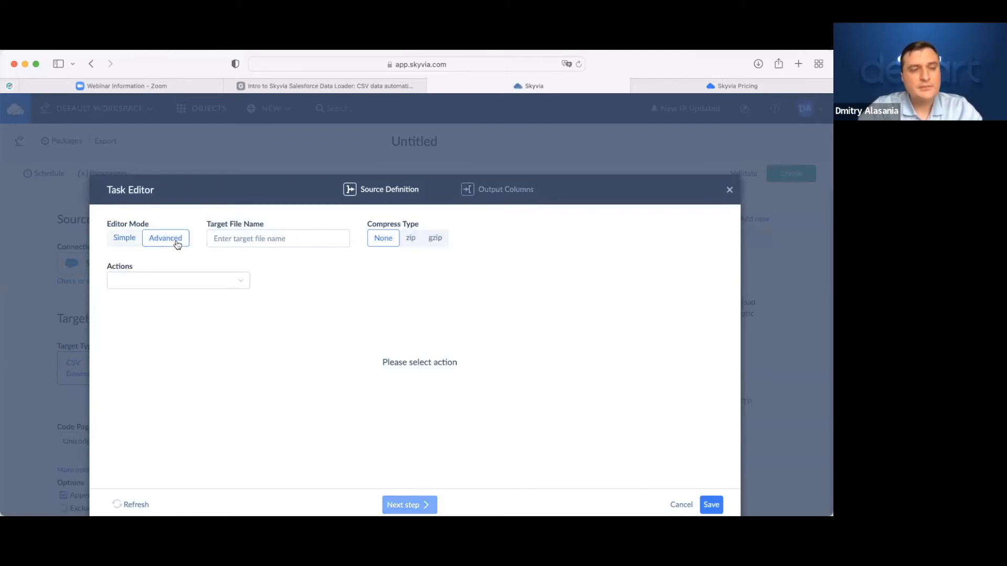
click(167, 281)
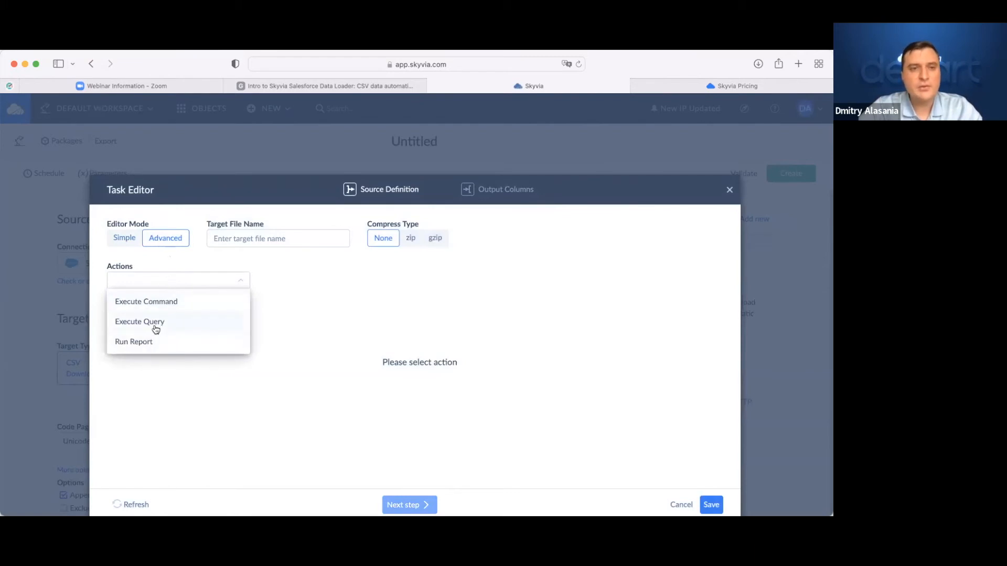
click(155, 326)
click(161, 290)
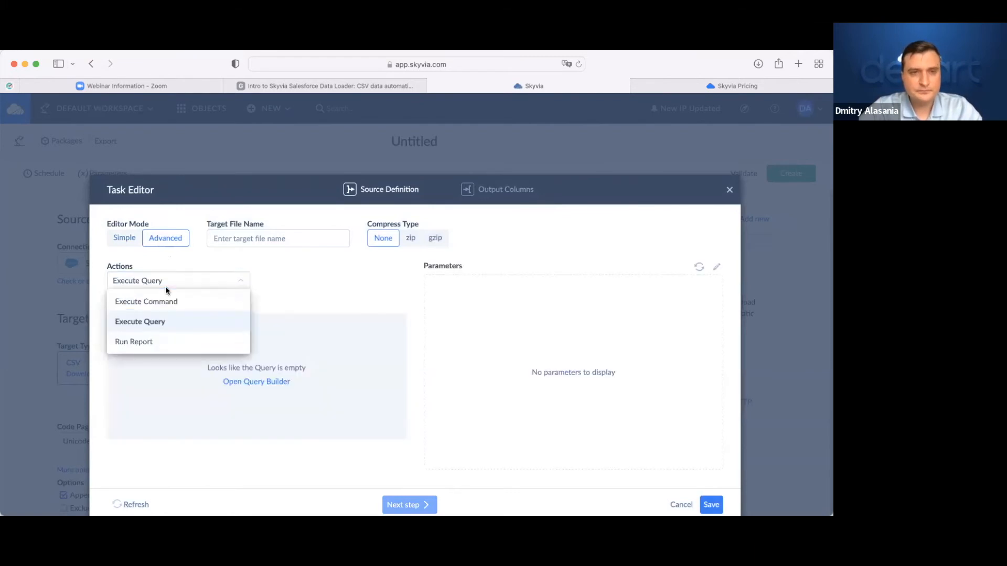
click(160, 301)
click(162, 283)
click(158, 321)
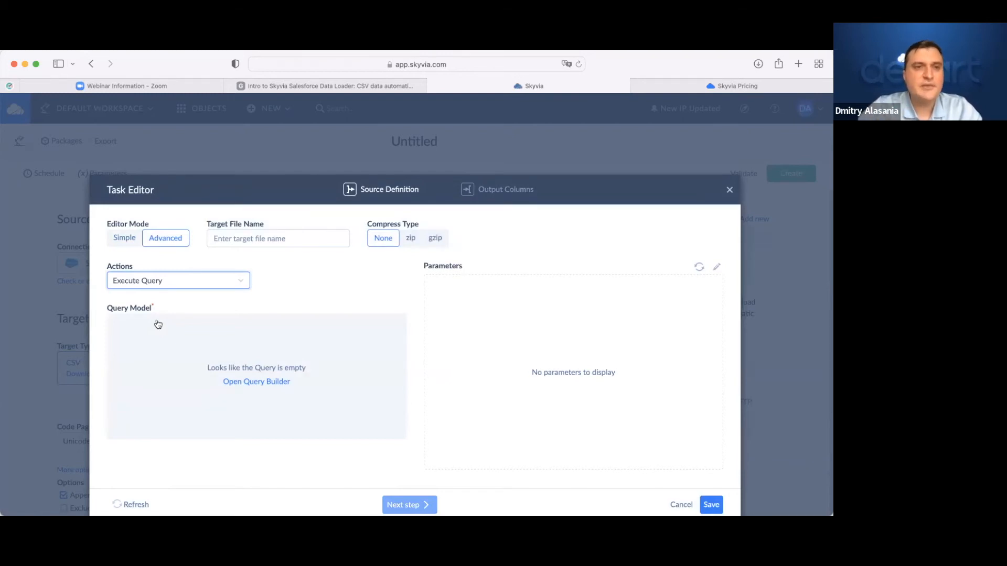
Step: Return the task to Simple editor mode and select Contact as the object to export
click(130, 242)
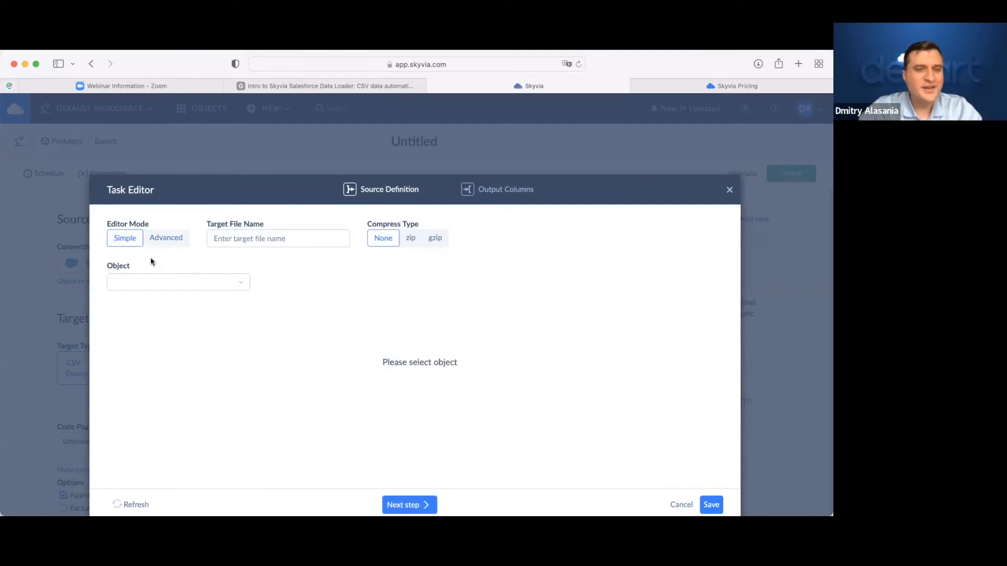
click(163, 284)
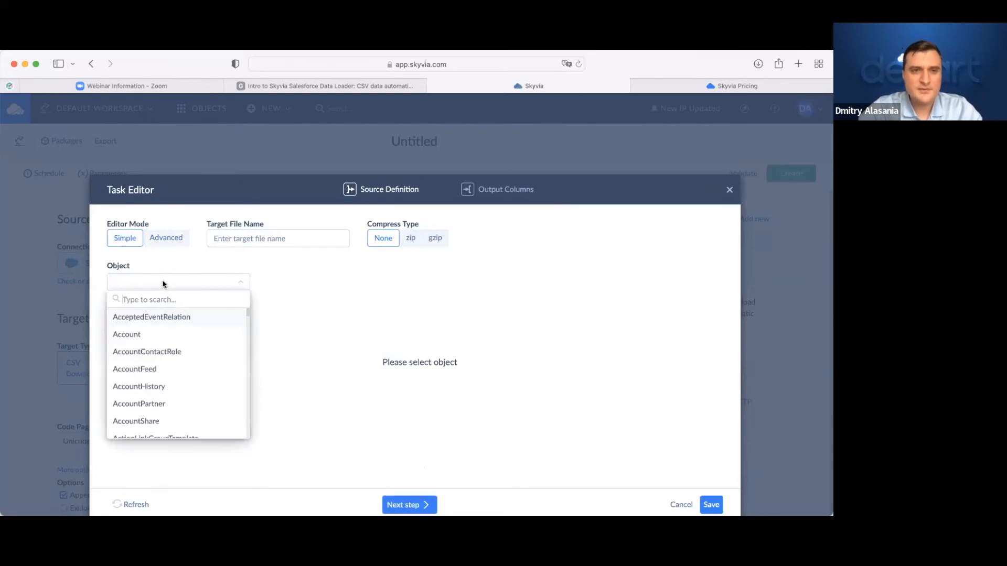
text(co)
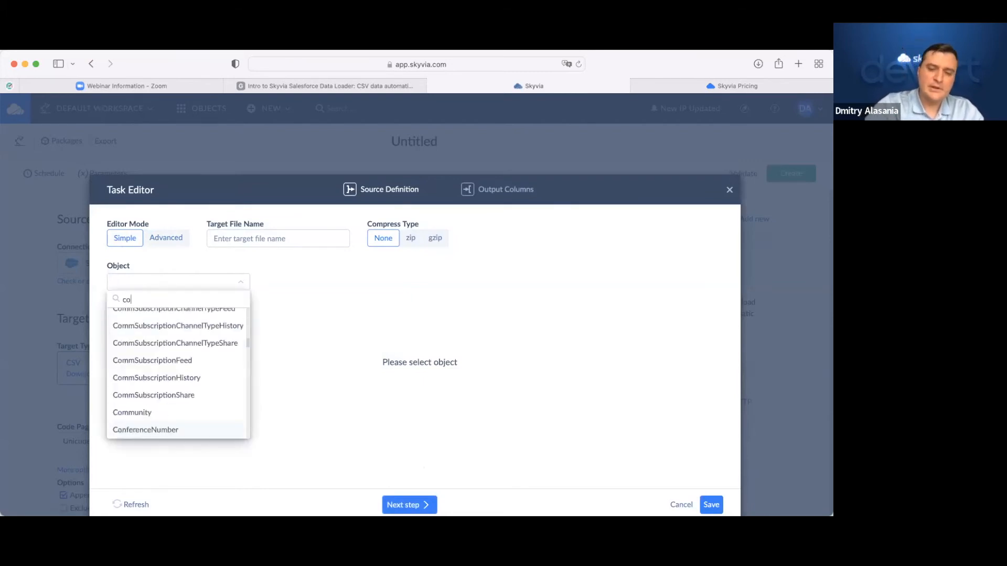
text(ntact)
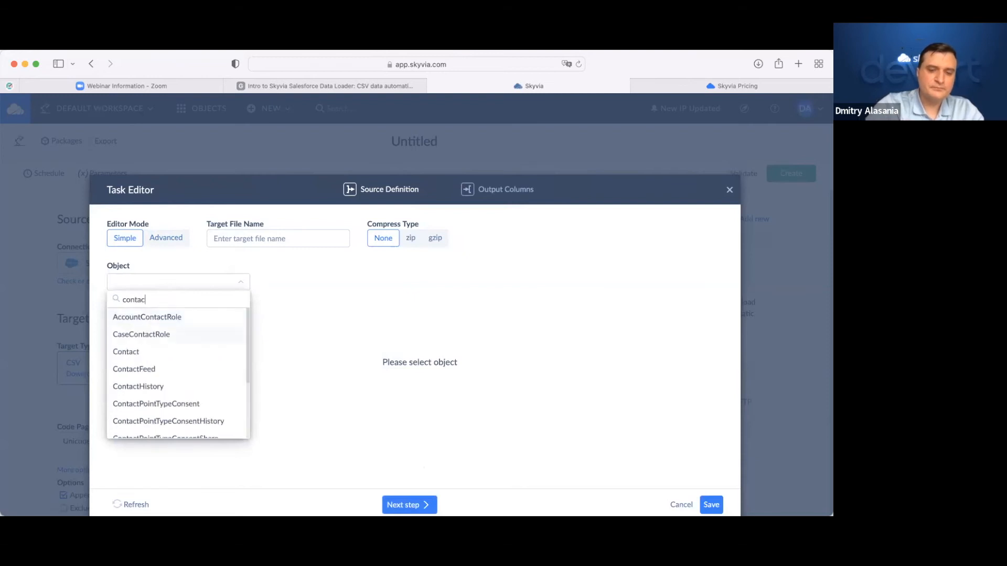
click(126, 351)
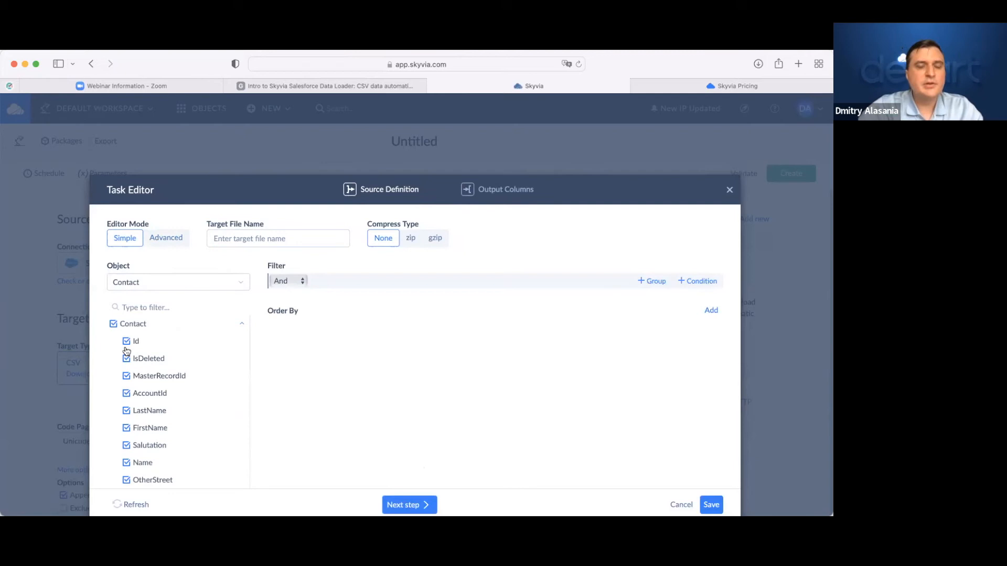
Step: Look through the Contact fields and try excluding IsDeleted and MasterRecordId, reselecting each one
scroll(148, 383, down, 5)
scroll(148, 383, down, 5)
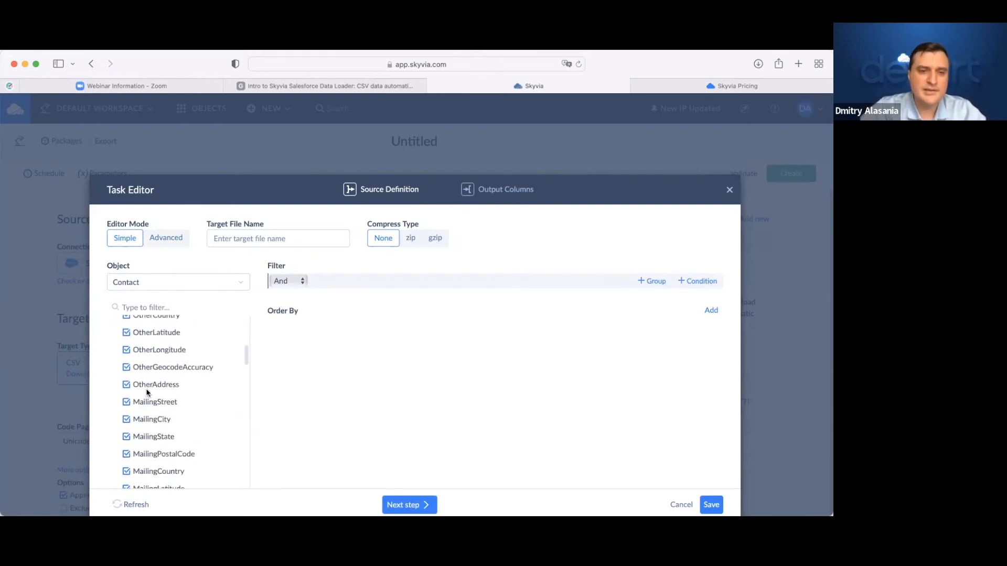
scroll(147, 392, up, 10)
click(126, 358)
click(125, 359)
click(126, 376)
click(126, 376)
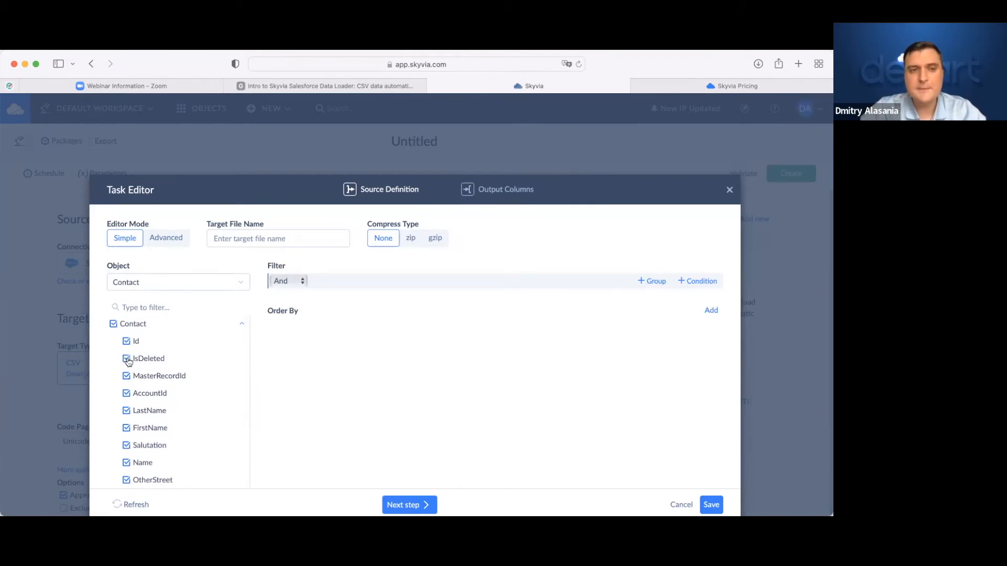
Step: Add a filter condition on the Contact object's CreatedDate field
click(699, 281)
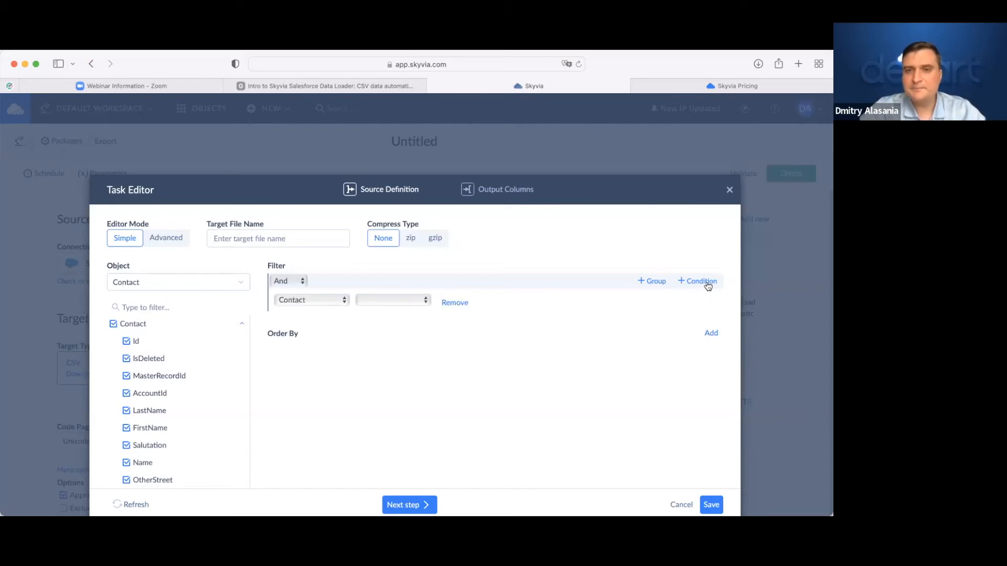
click(410, 300)
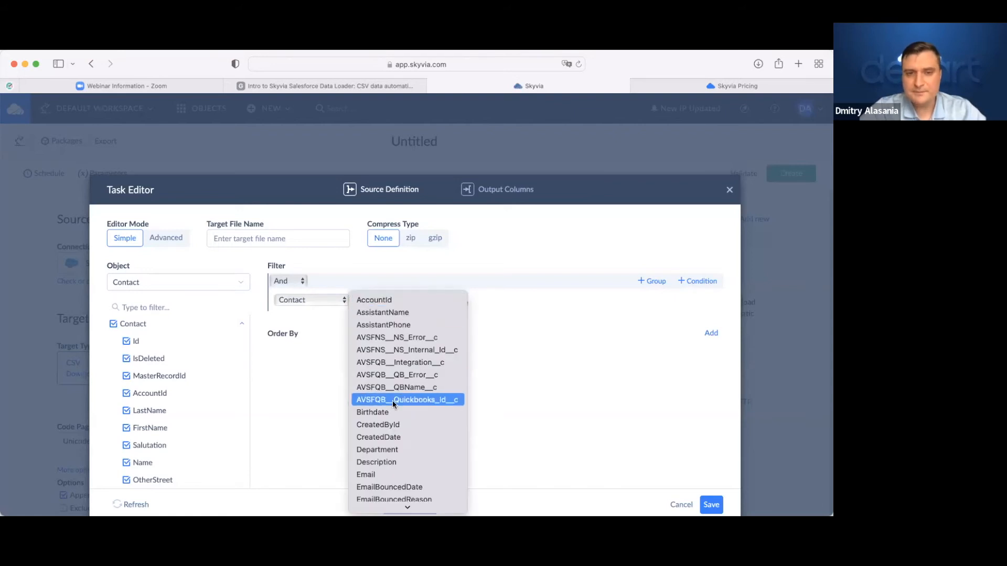
scroll(392, 401, down, 3)
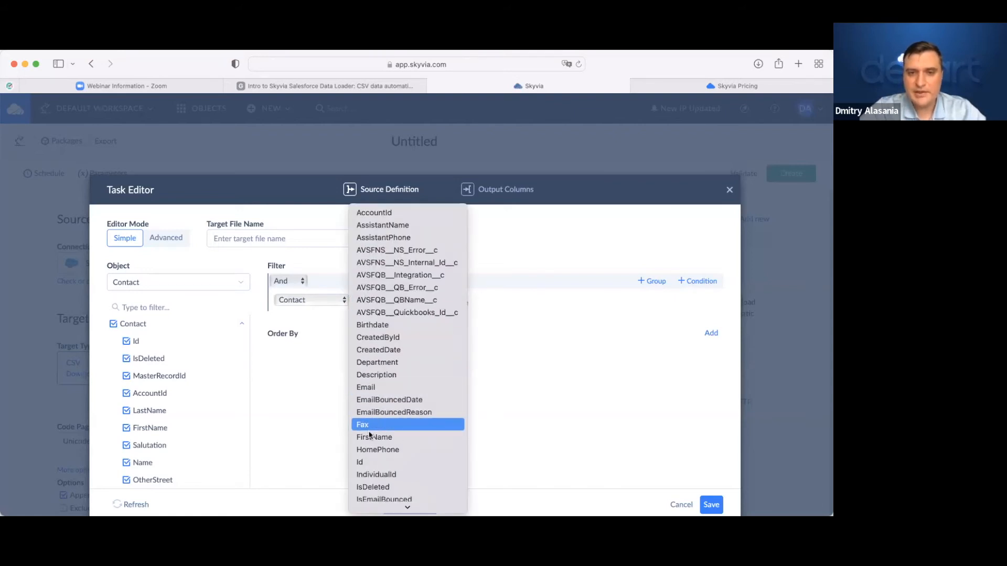
scroll(373, 462, down, 3)
scroll(372, 462, down, 7)
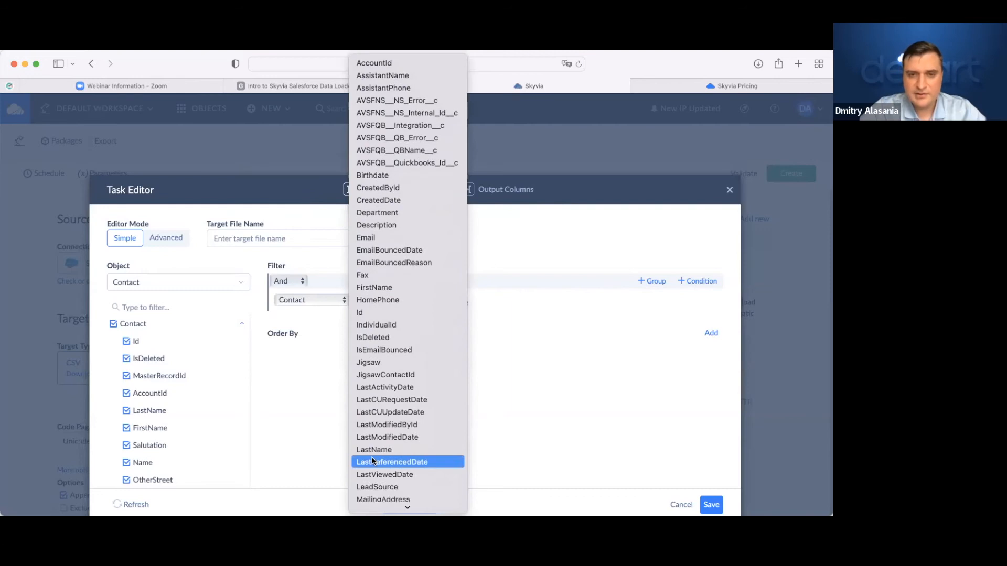
scroll(372, 461, up, 5)
scroll(379, 251, down, 3)
scroll(378, 252, up, 3)
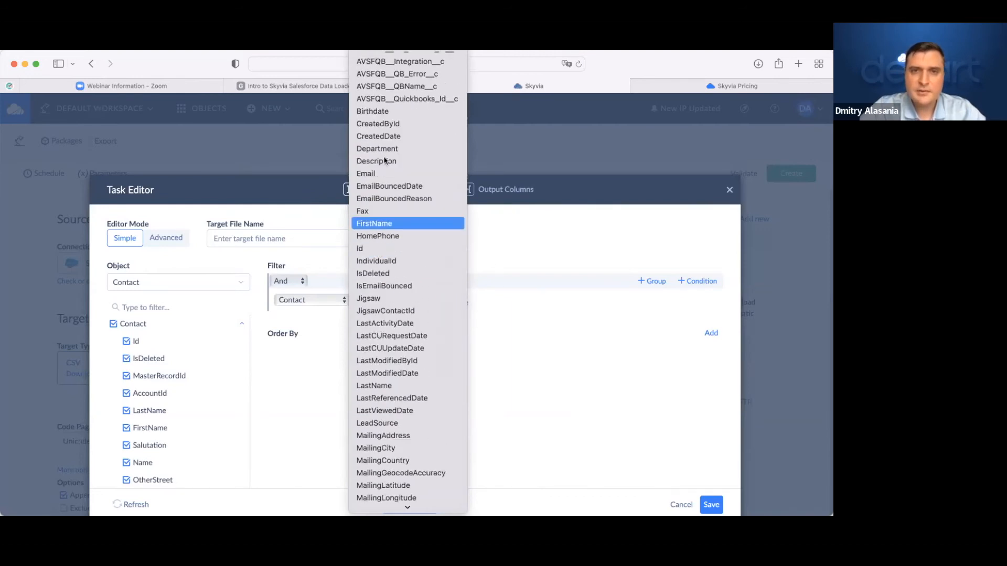
click(384, 138)
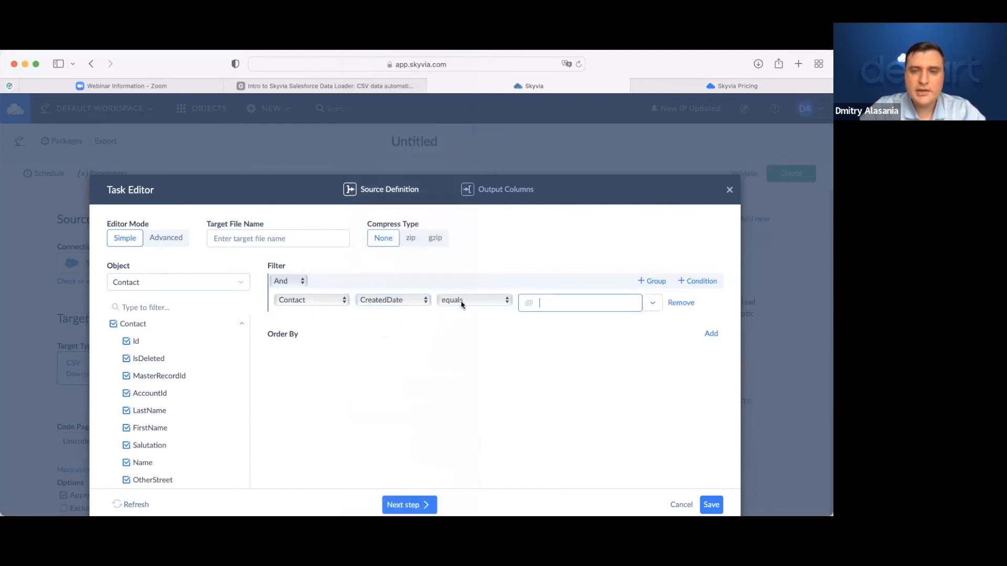
Step: Examine the calendar, comparison operators and relative date options available for the CreatedDate condition
click(528, 304)
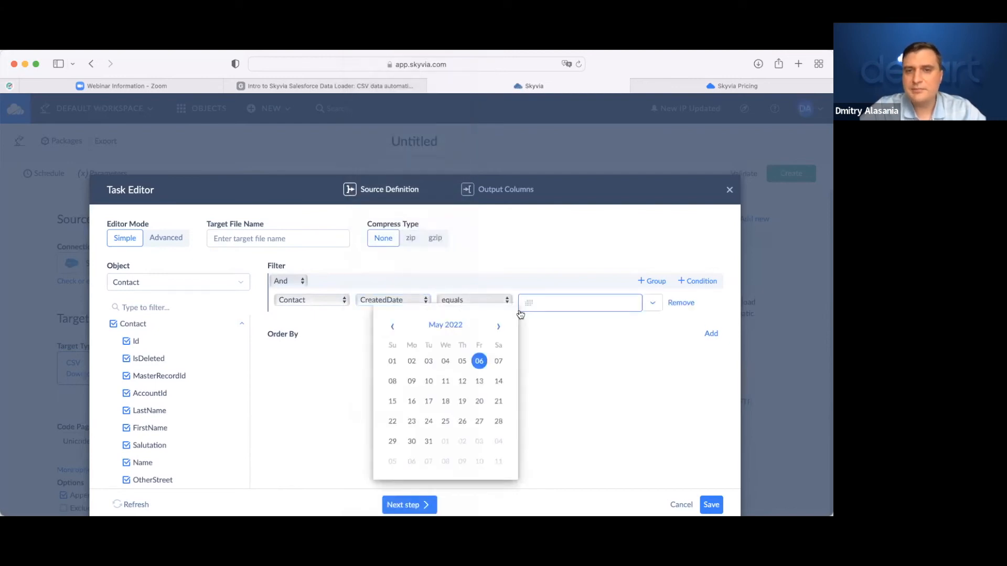
click(578, 370)
click(506, 299)
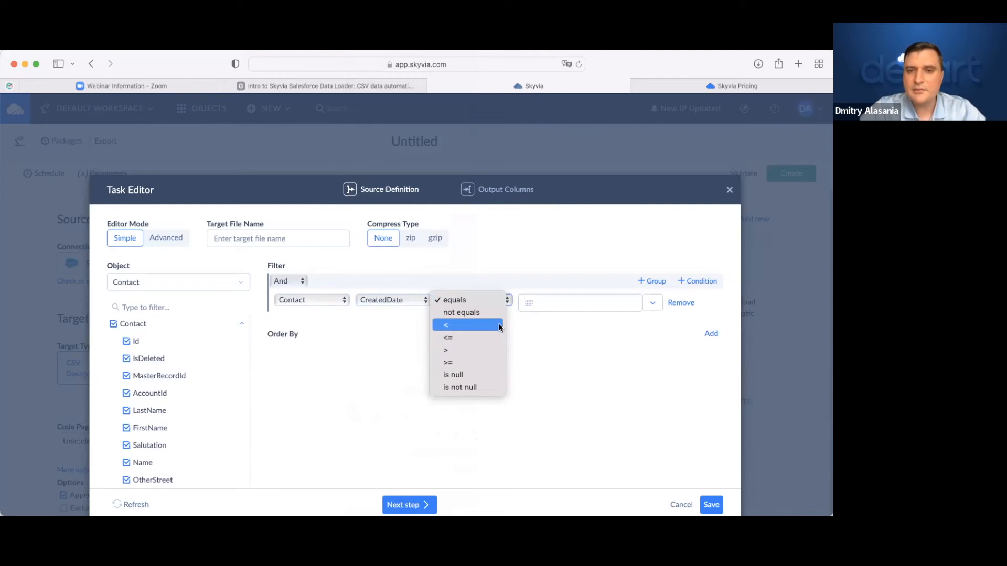
click(625, 362)
click(652, 304)
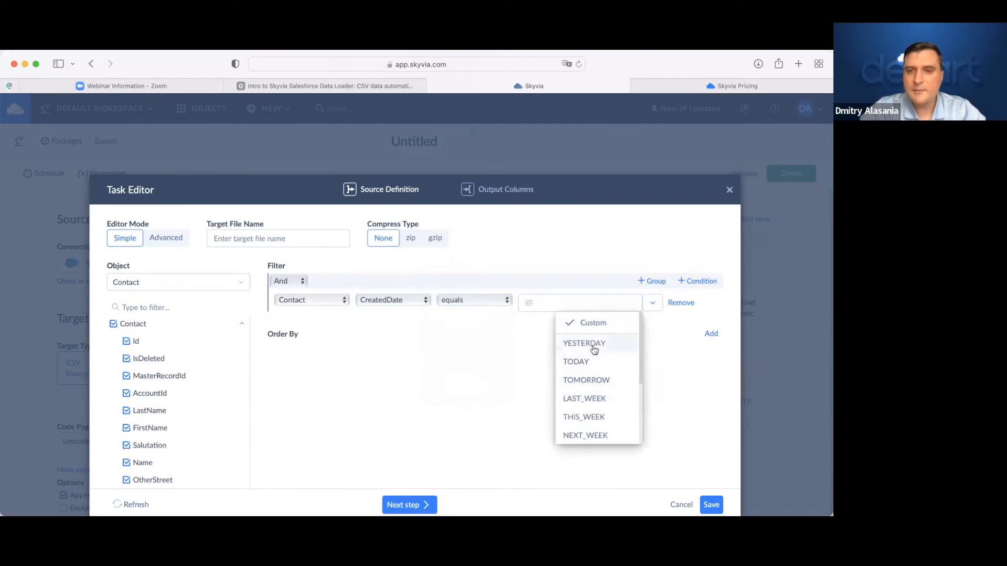
click(498, 398)
Step: Add a nested condition group to the task's filter
click(656, 282)
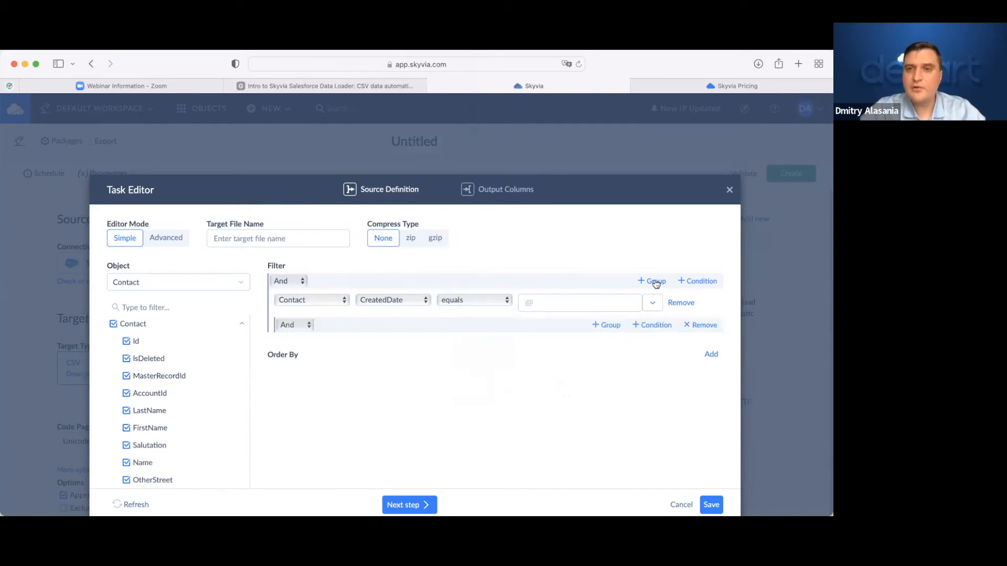
Step: Remove the nested condition group and the CreatedDate condition from the task's filter
click(299, 325)
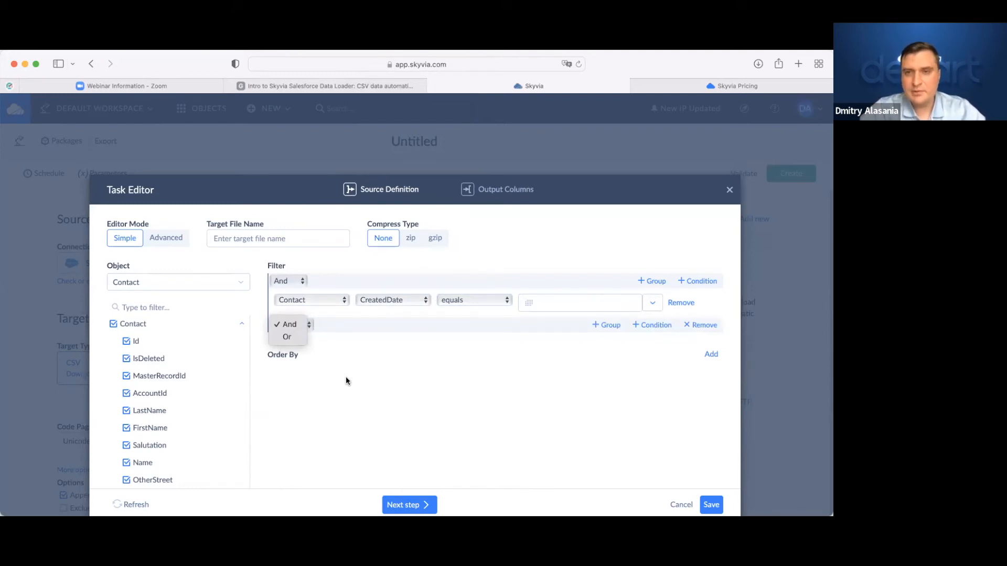
click(698, 327)
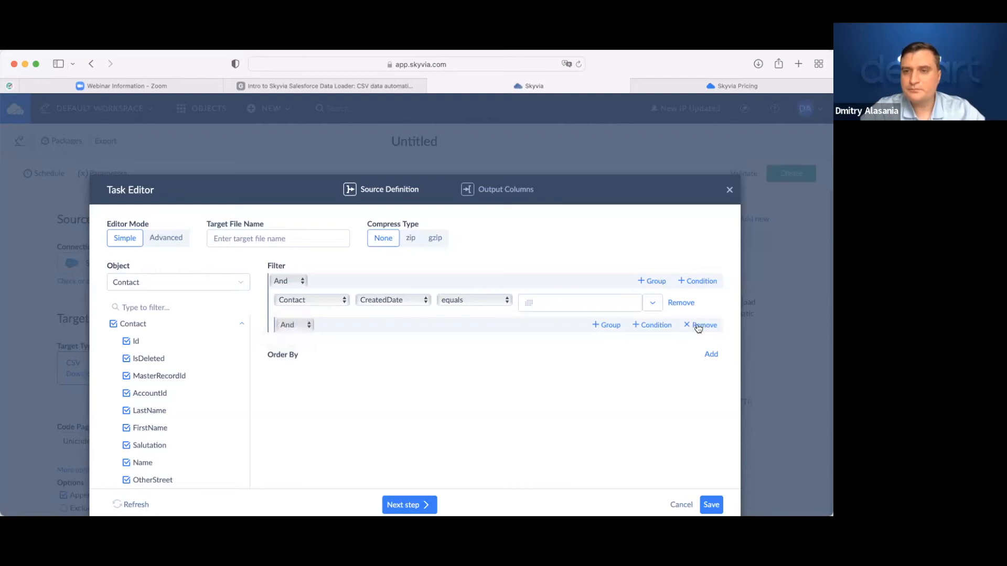
click(698, 326)
click(688, 303)
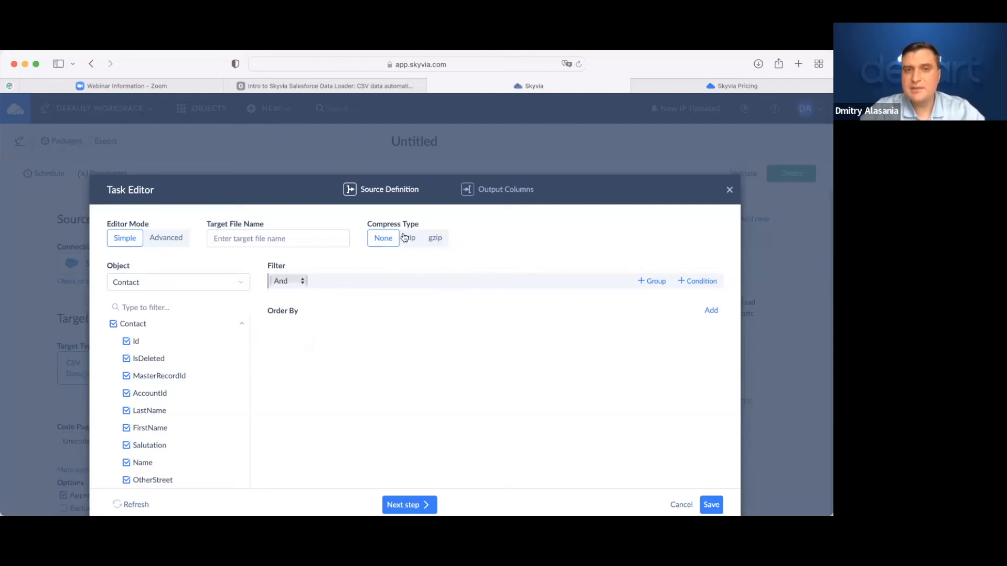
Step: Review the Contact task's output columns, save the task with no custom target file name, and create the export package
click(300, 239)
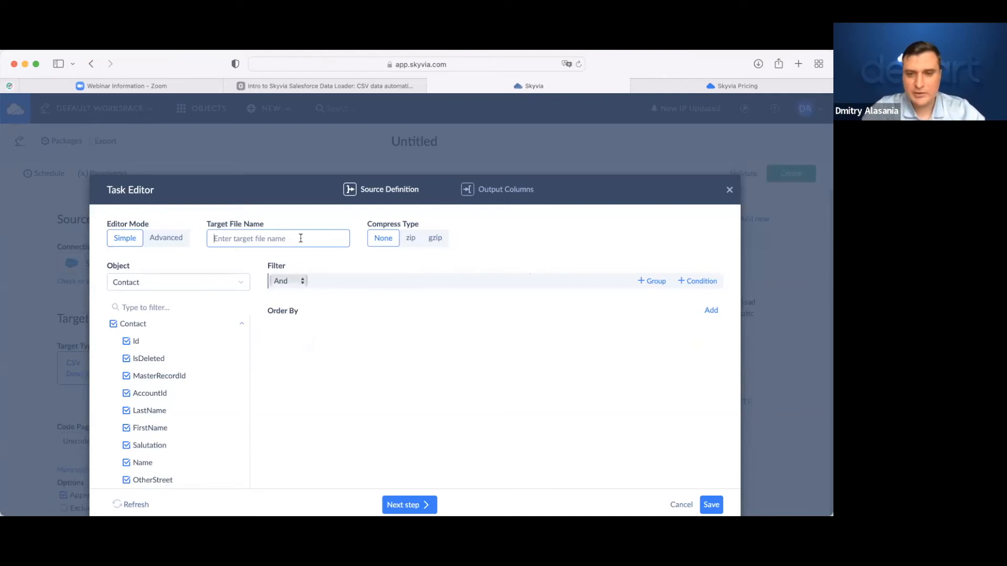
click(400, 505)
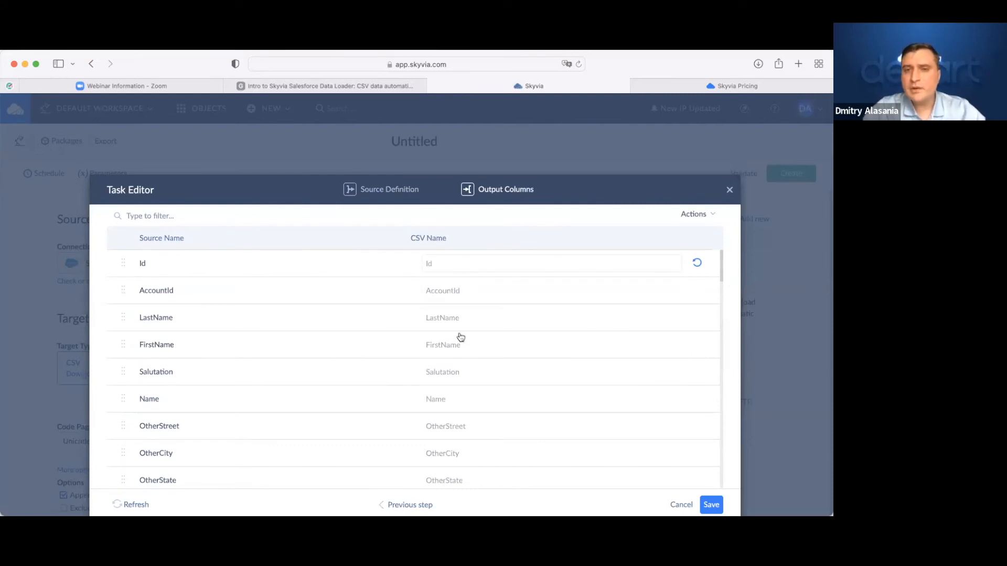
drag(125, 299, 122, 290)
scroll(513, 395, down, 1)
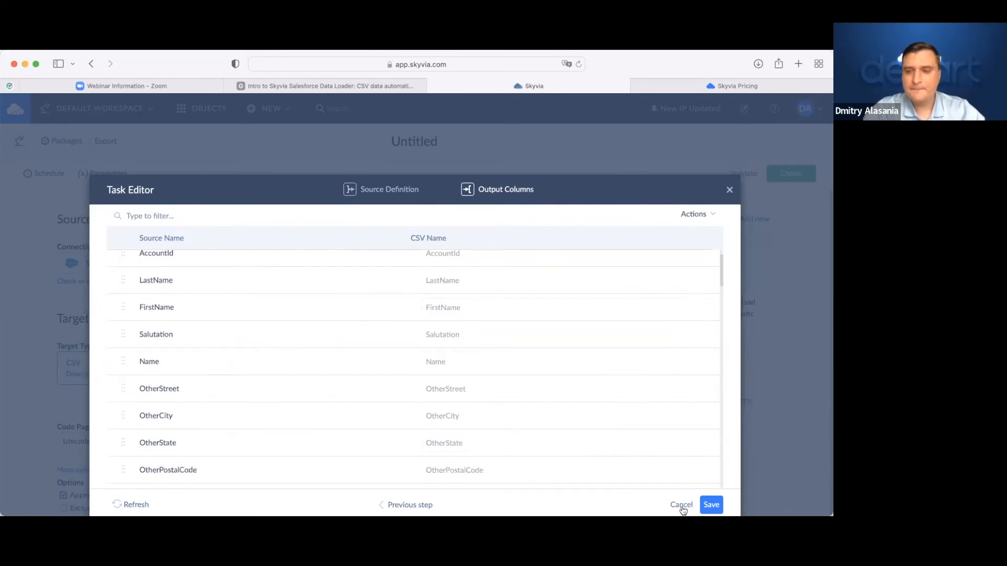
click(710, 505)
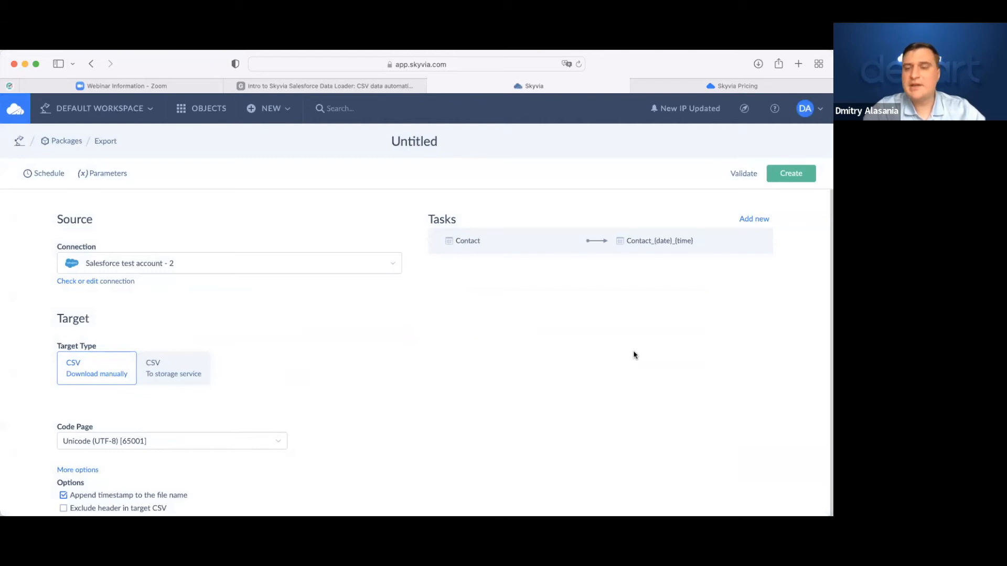
click(792, 174)
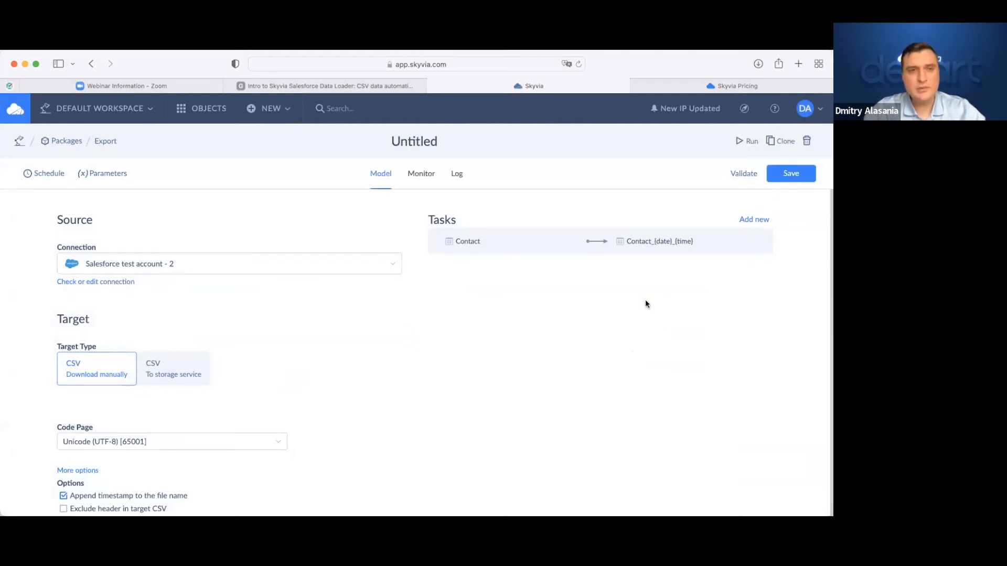
click(750, 220)
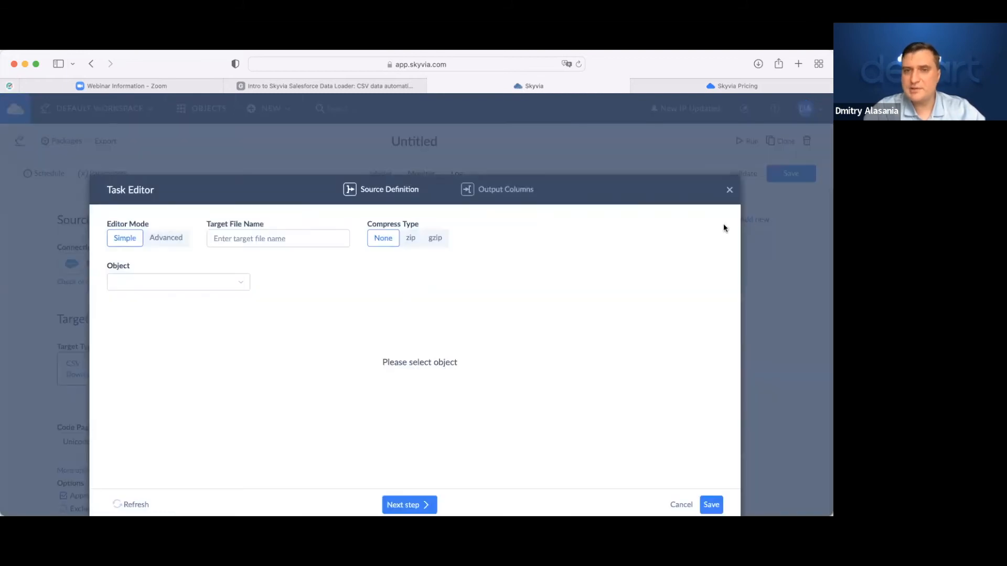
click(209, 282)
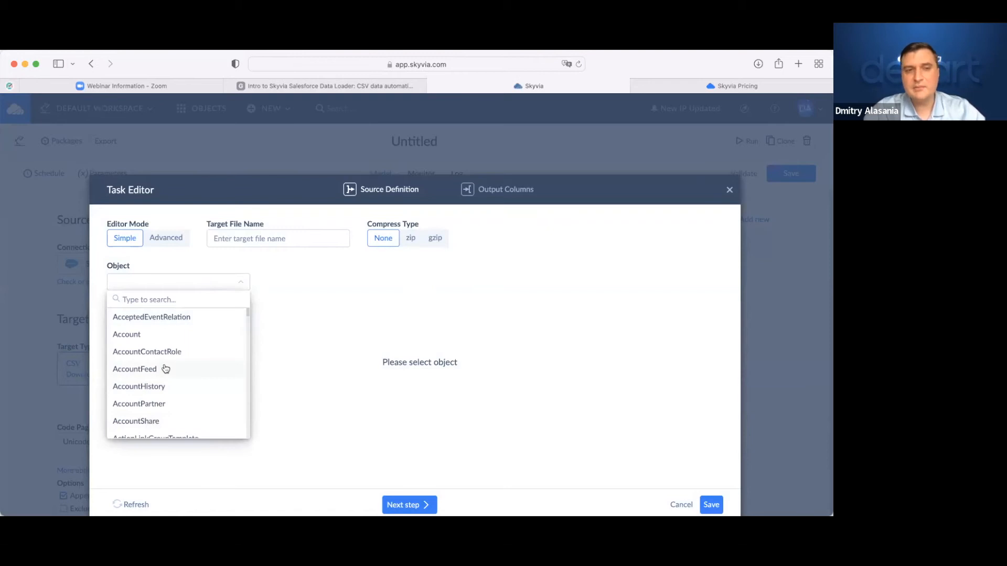
click(587, 257)
click(728, 190)
Step: Save the export package and run it
click(781, 174)
click(751, 145)
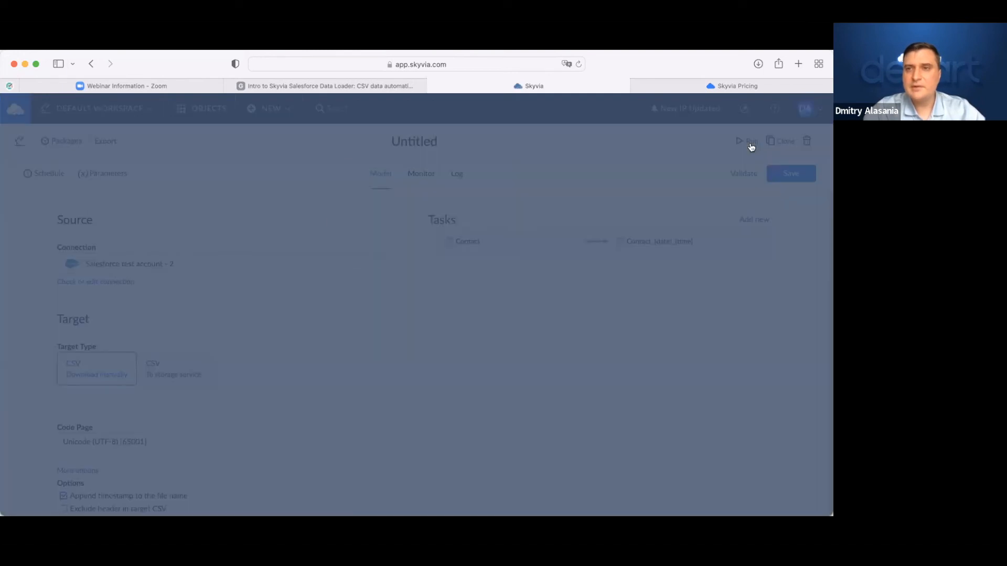
click(397, 240)
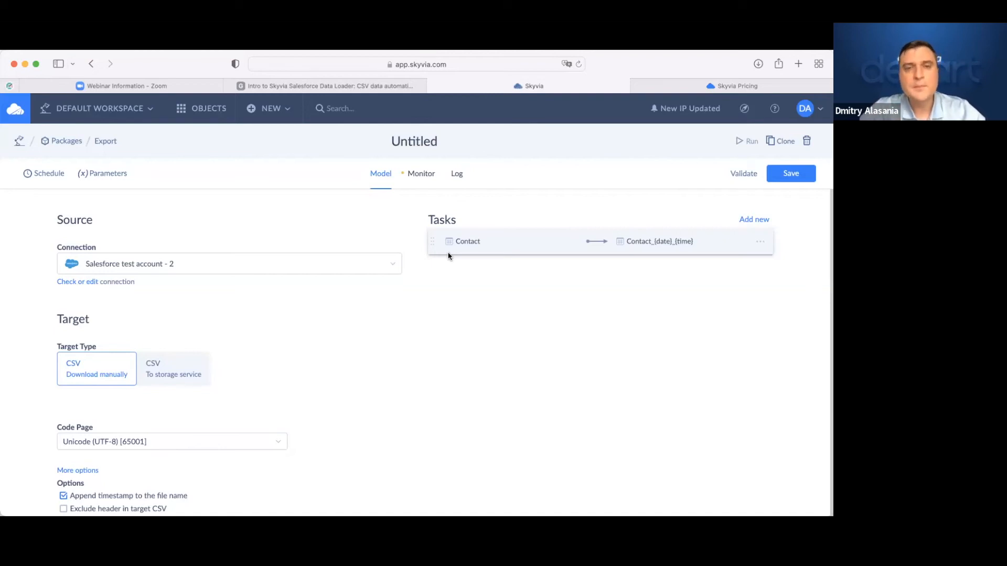
Step: Try the schedule's monthly, weekly and daily recurrence options, including a daily run recurring every 1 minute, and discard the schedule
click(50, 178)
click(275, 333)
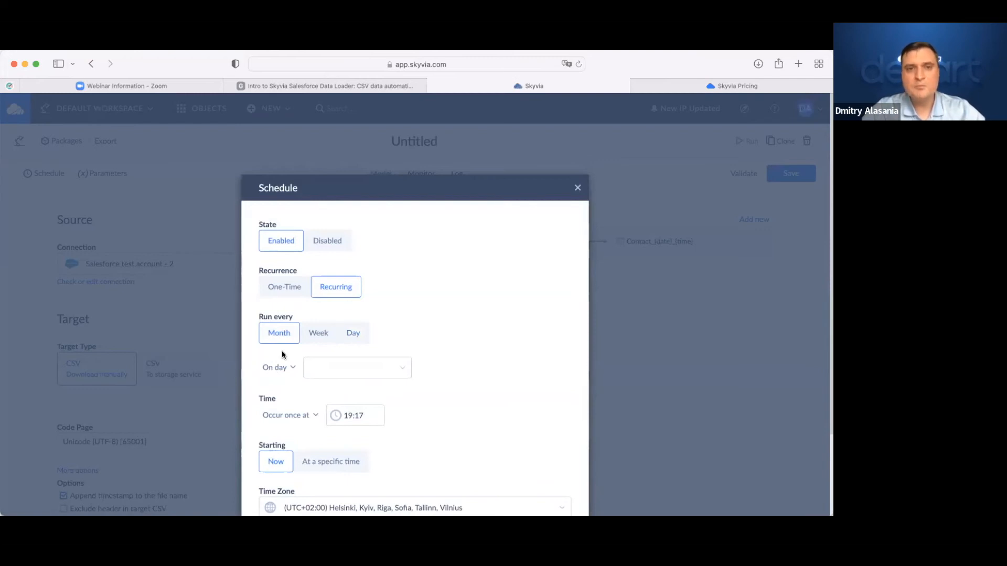
click(276, 367)
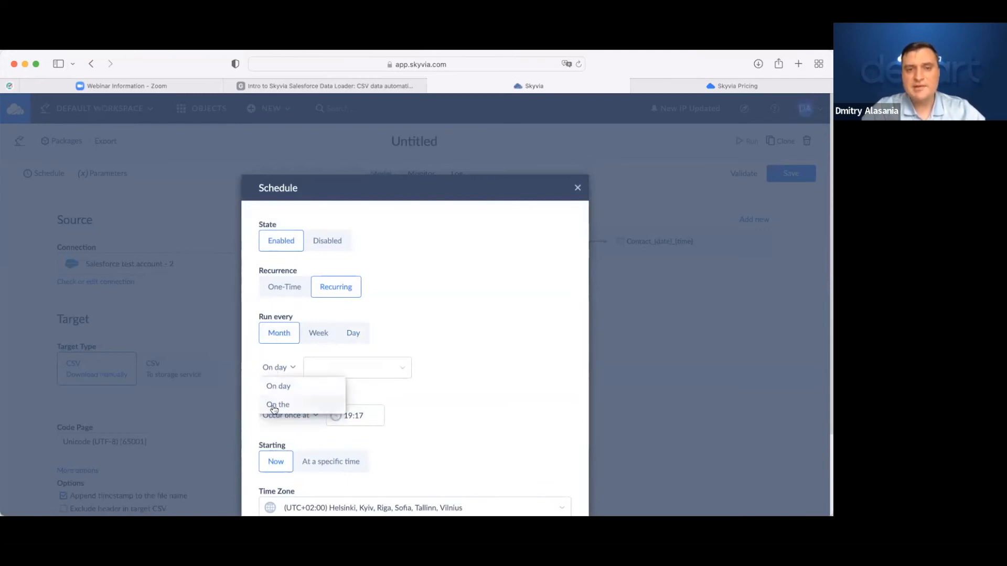
click(318, 336)
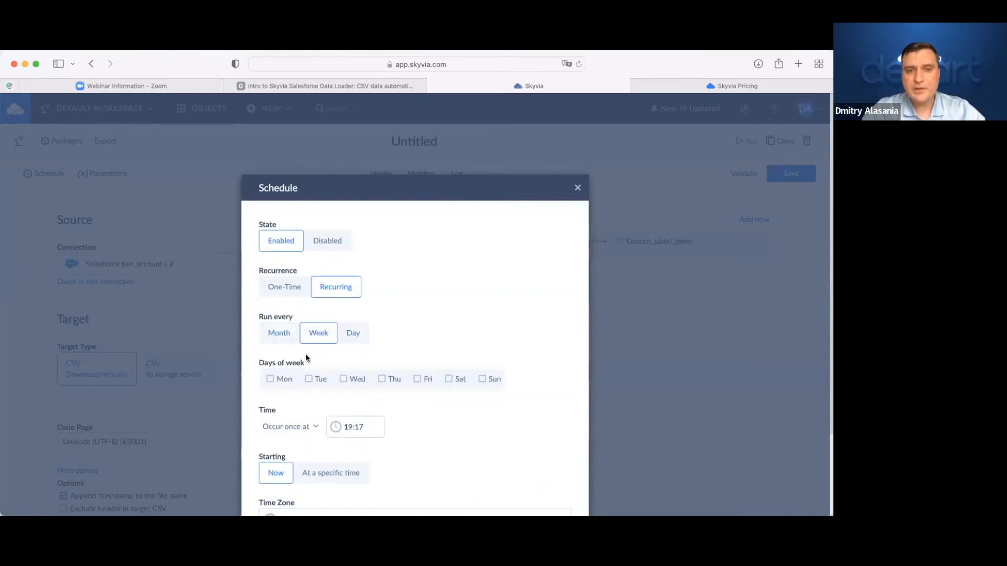
click(352, 336)
click(290, 382)
click(284, 415)
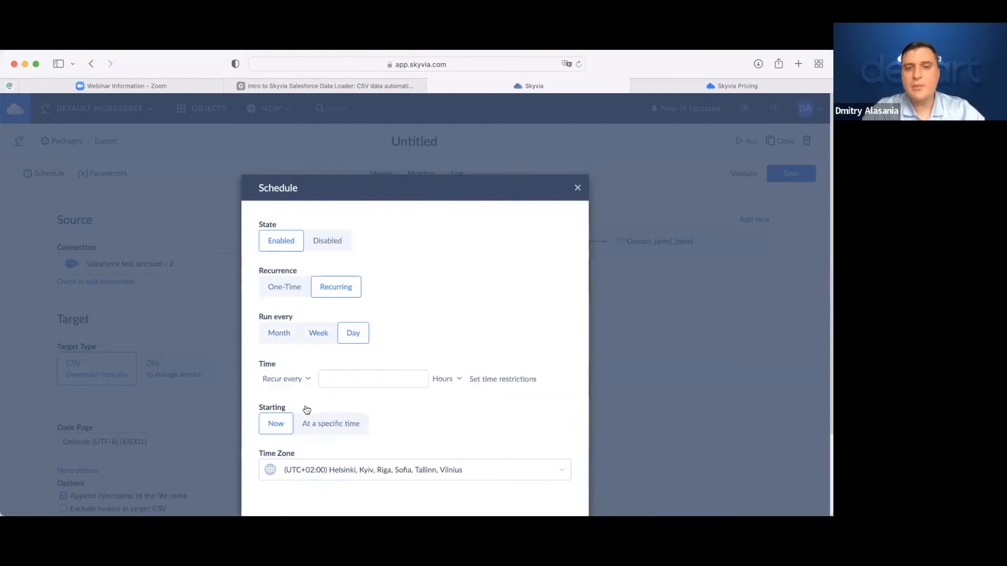
click(343, 386)
text(1)
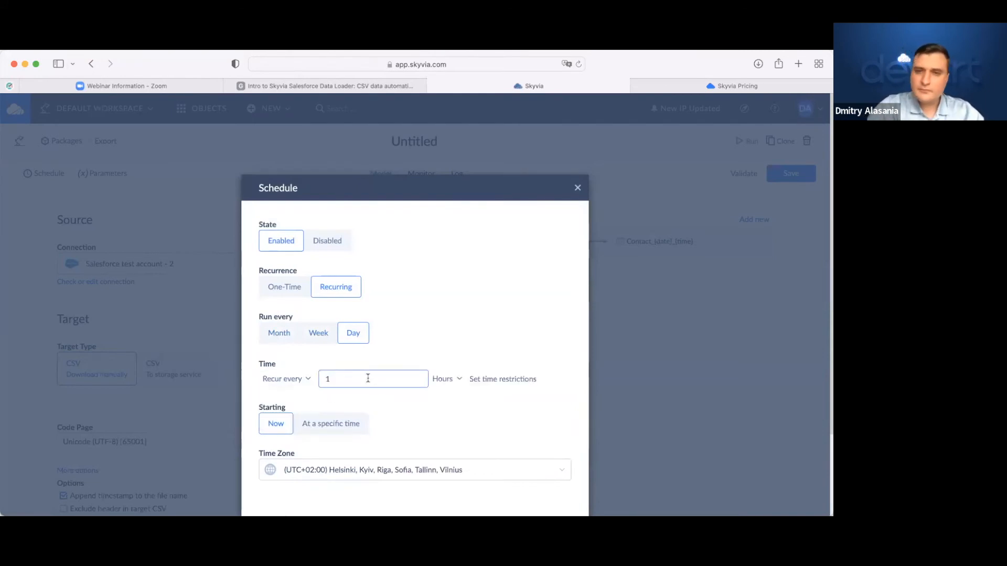
click(440, 388)
click(441, 414)
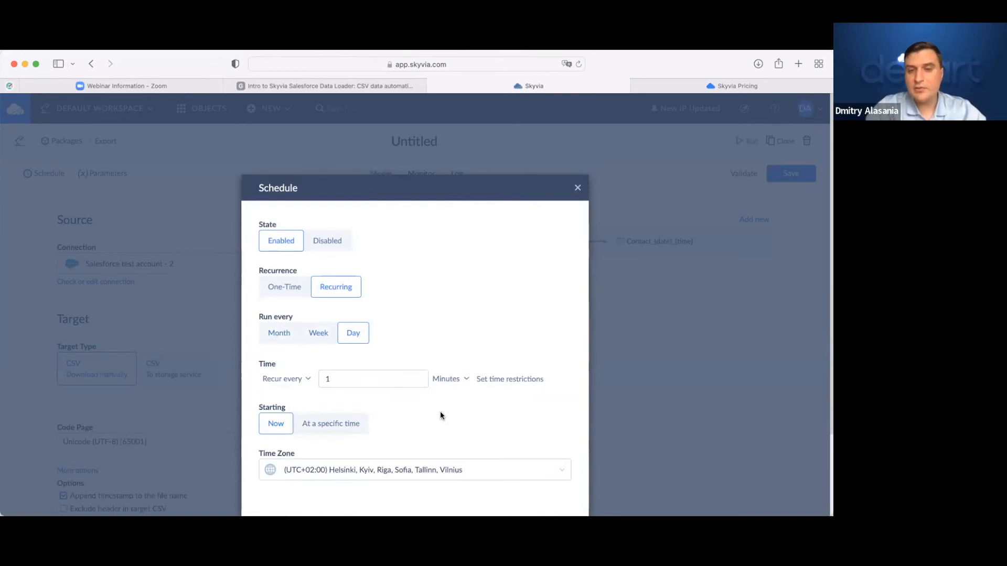
click(577, 187)
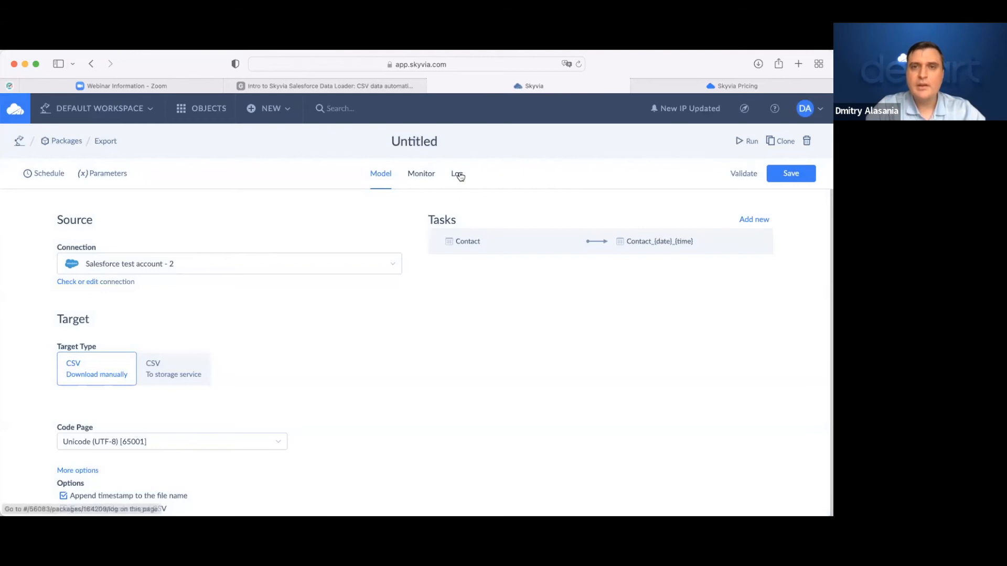
Step: Examine the history details of the export run in the package's log
click(458, 174)
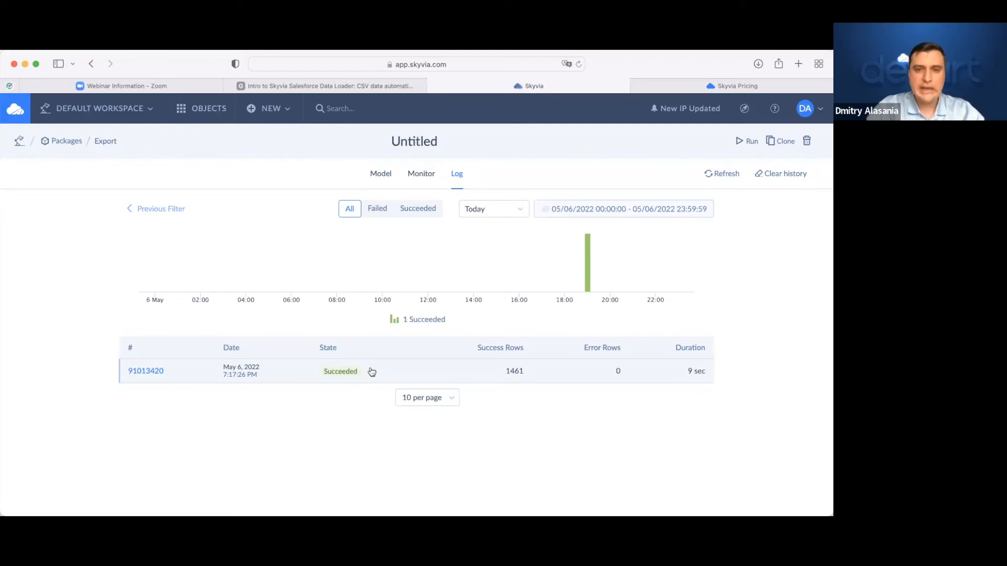
click(372, 372)
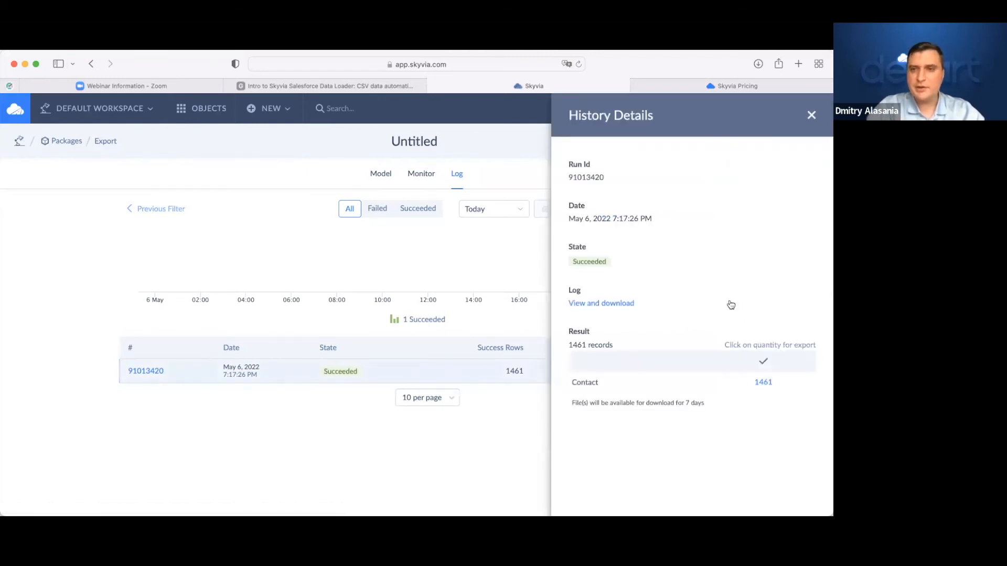
click(811, 114)
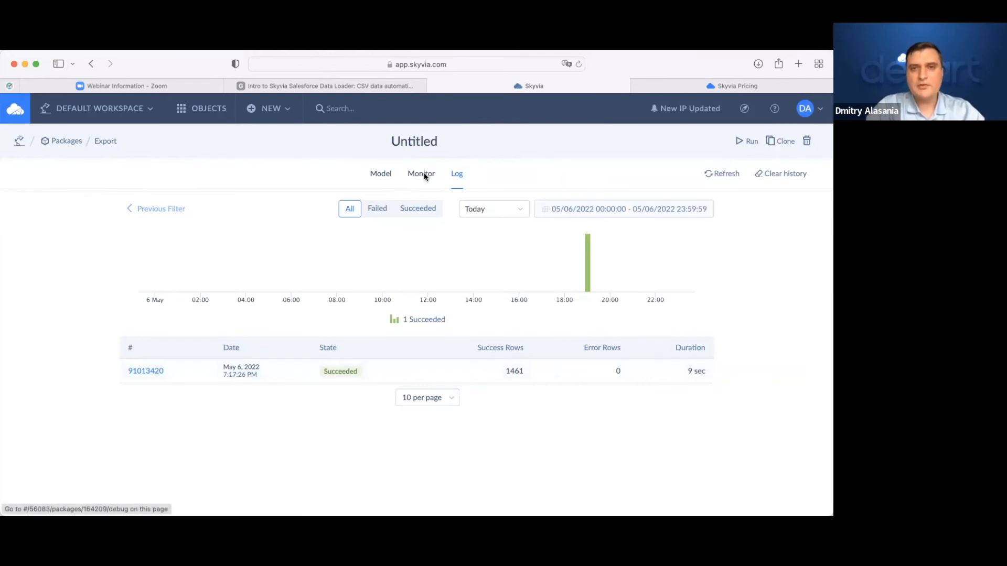
Step: Download the exported Contact records from the run's history details in the package monitor
click(425, 176)
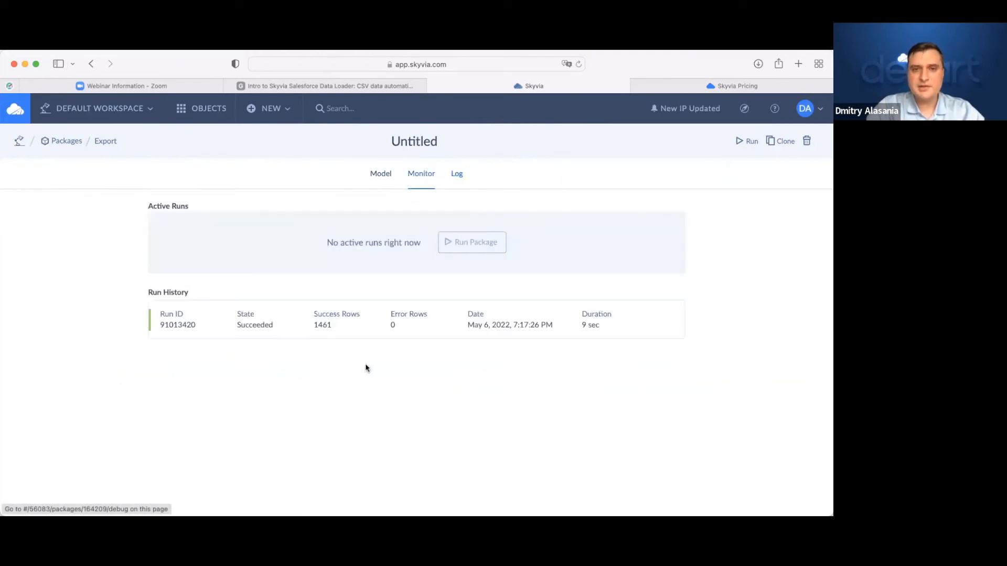
click(331, 329)
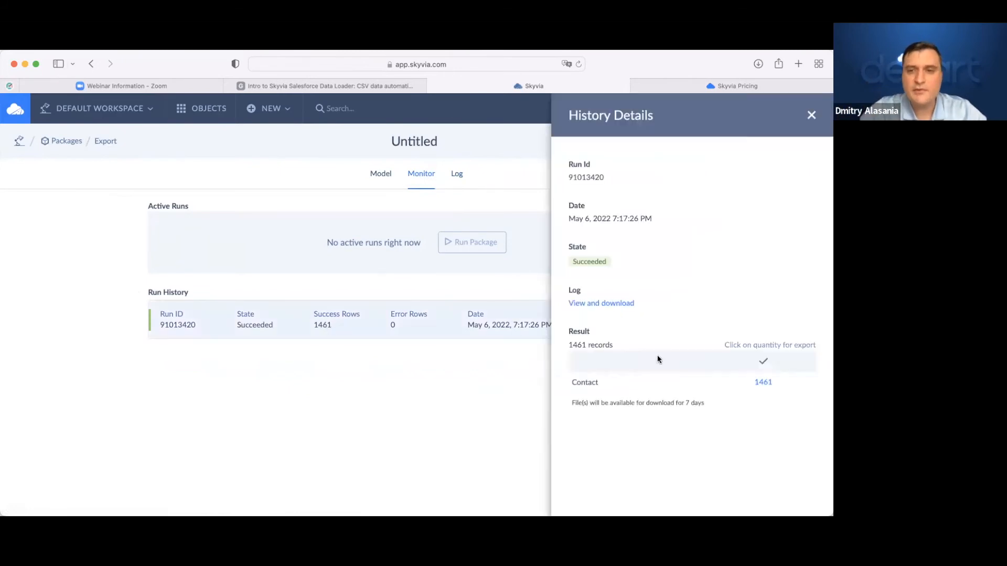
click(764, 383)
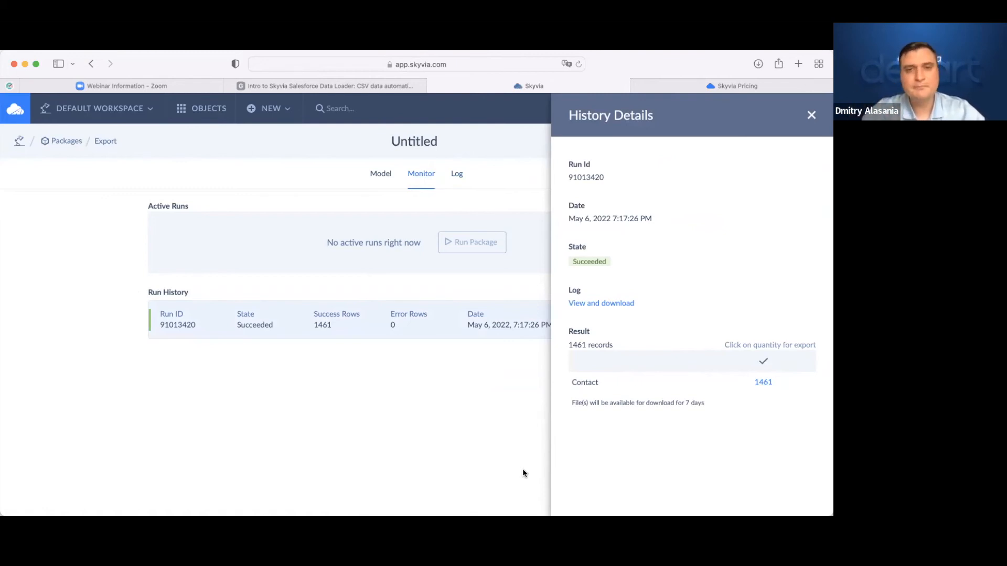
click(810, 115)
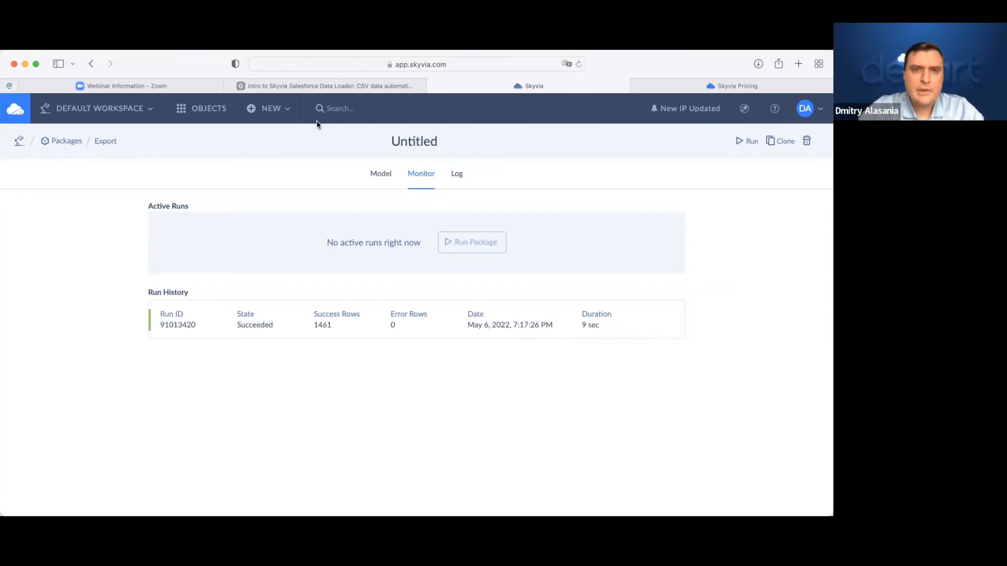
Step: Start a new import package and set its source type to Data Source (database or cloud app)
click(272, 110)
click(282, 215)
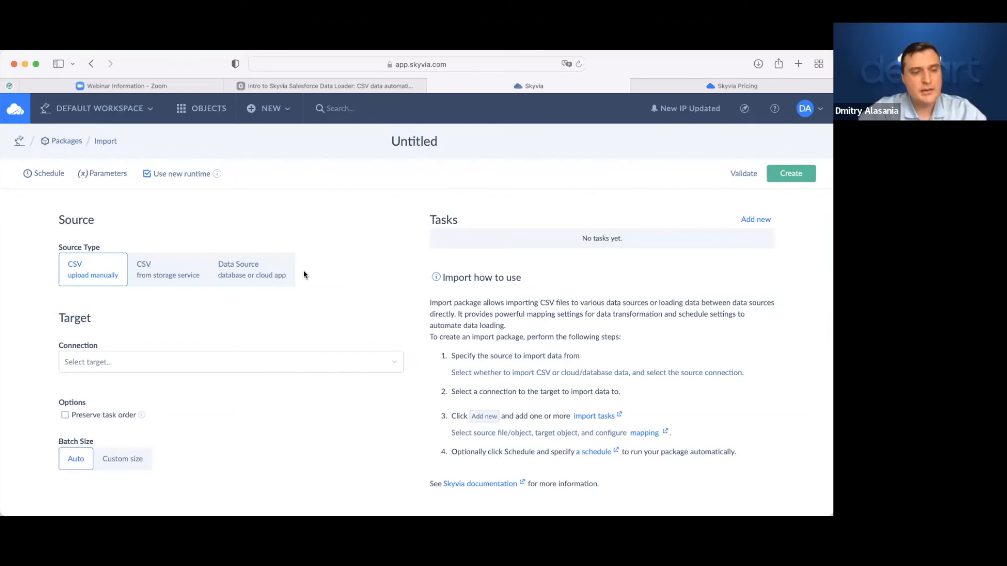
click(264, 273)
Step: Browse the connectors available for creating a new source connection
click(225, 321)
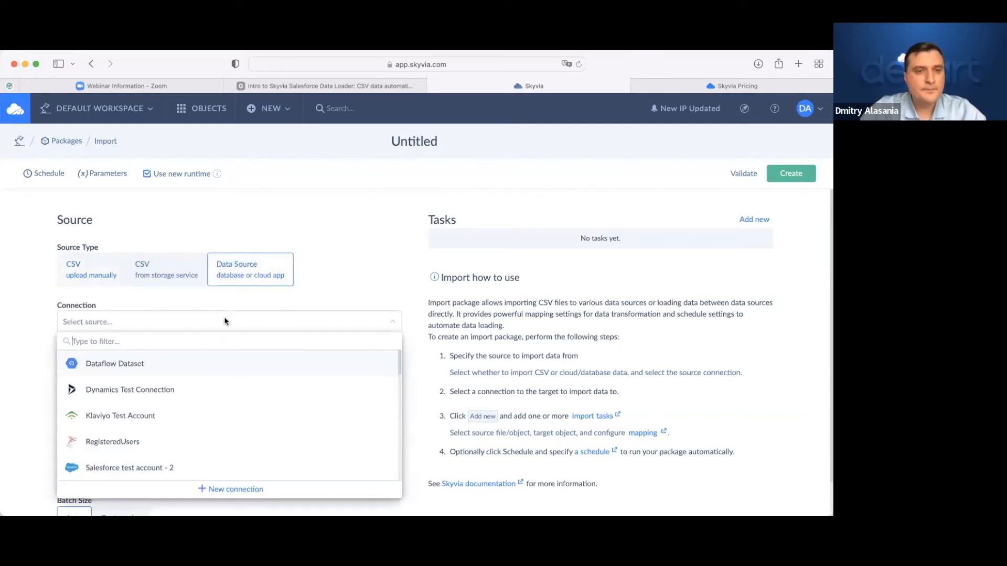
click(224, 489)
scroll(396, 387, down, 10)
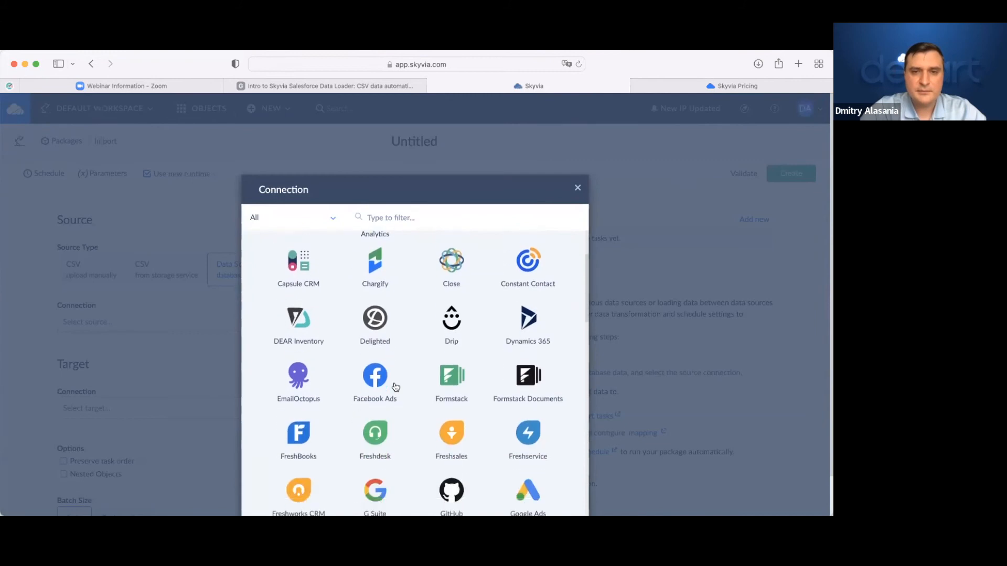
scroll(396, 386, down, 12)
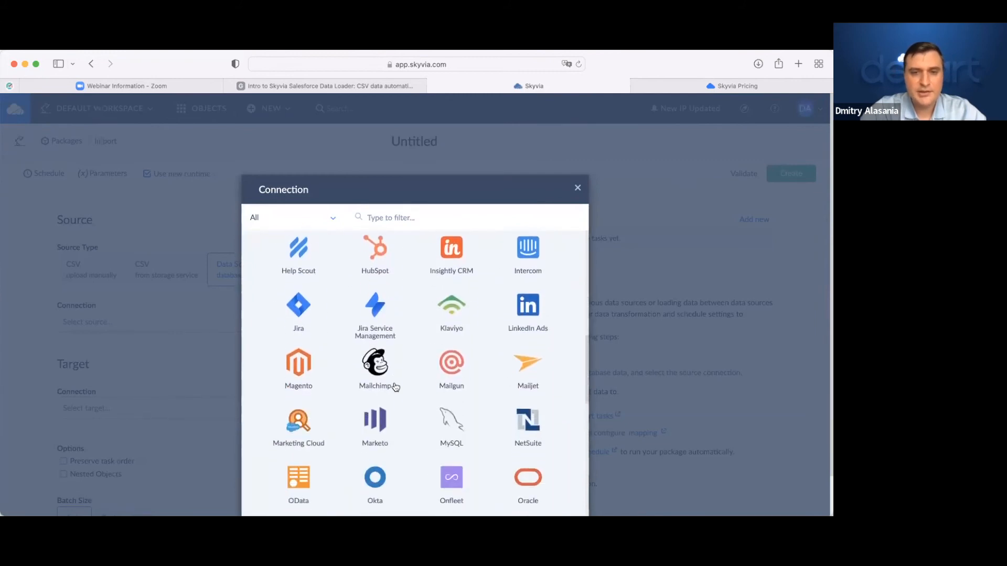
scroll(396, 387, down, 8)
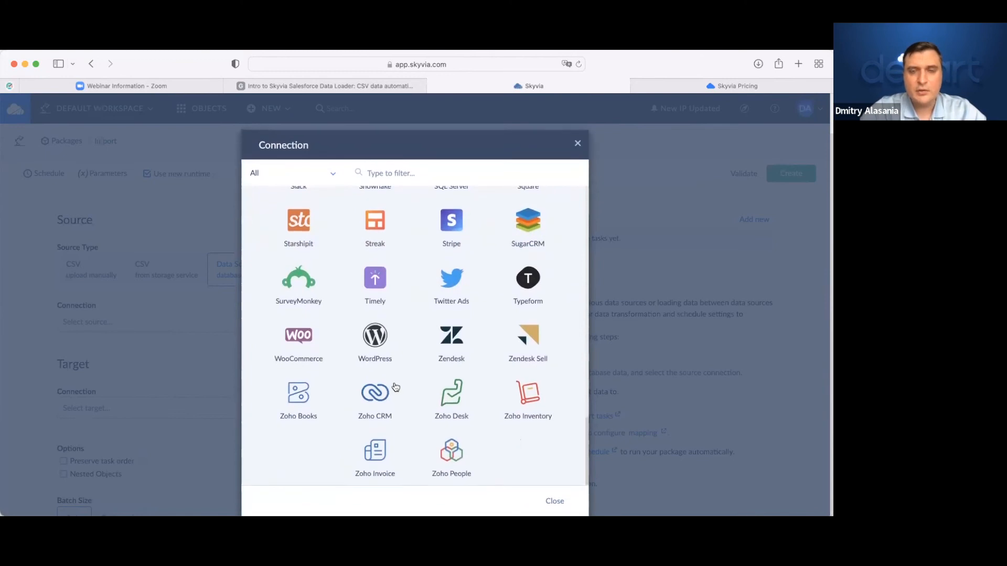
click(577, 144)
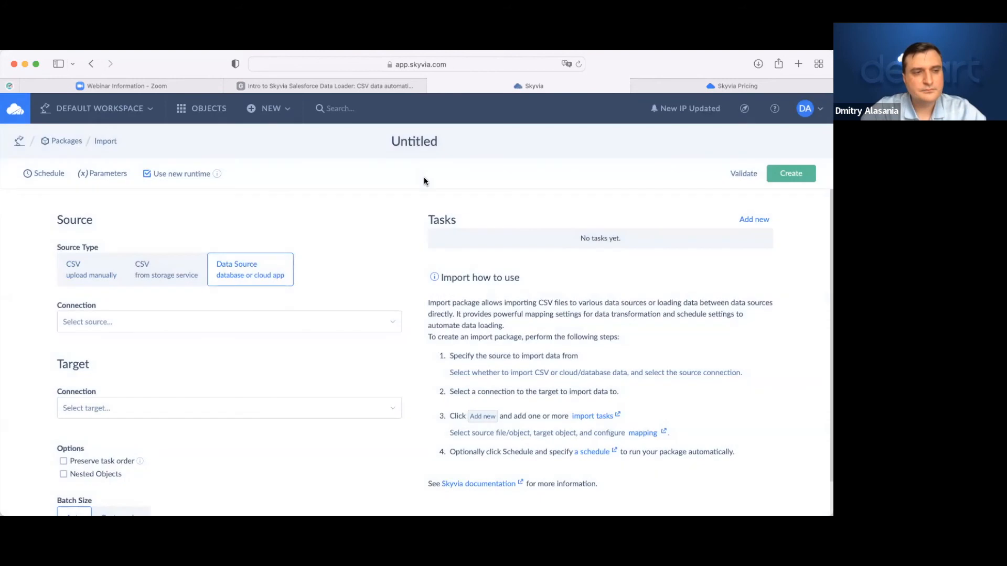
Step: Set the import's source type to CSV upload manually and its target connection to Salesforce test account - 2
click(98, 273)
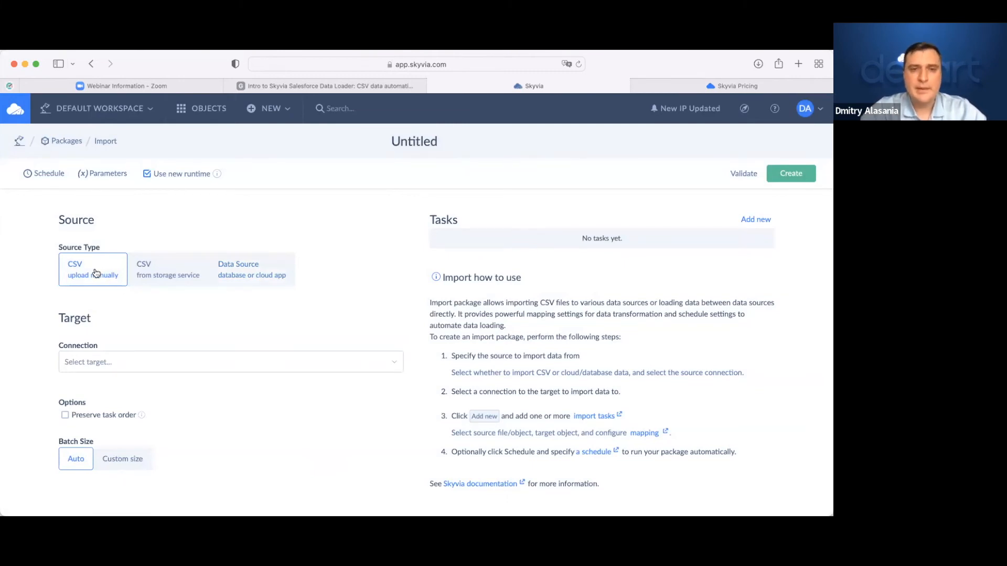
click(169, 275)
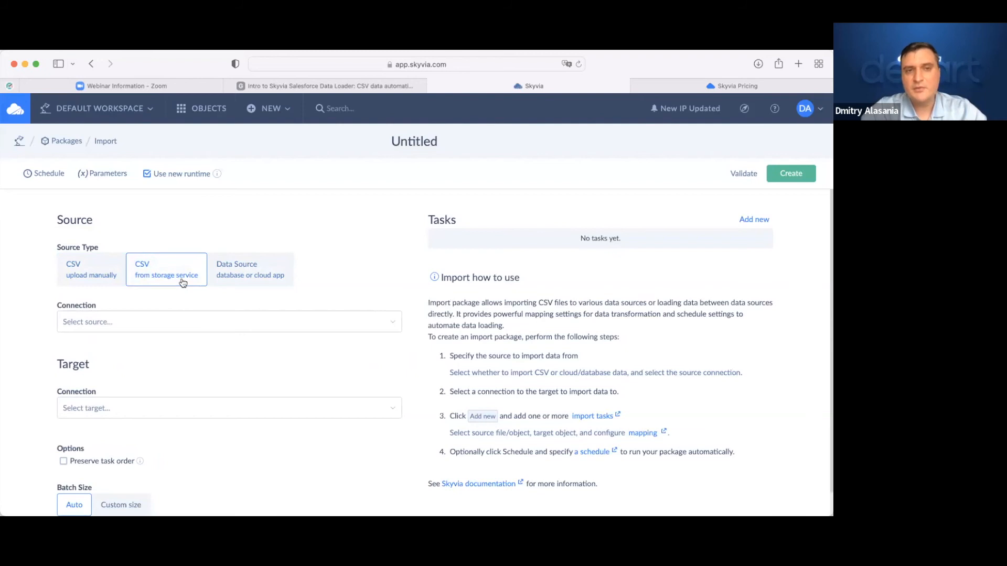
click(169, 320)
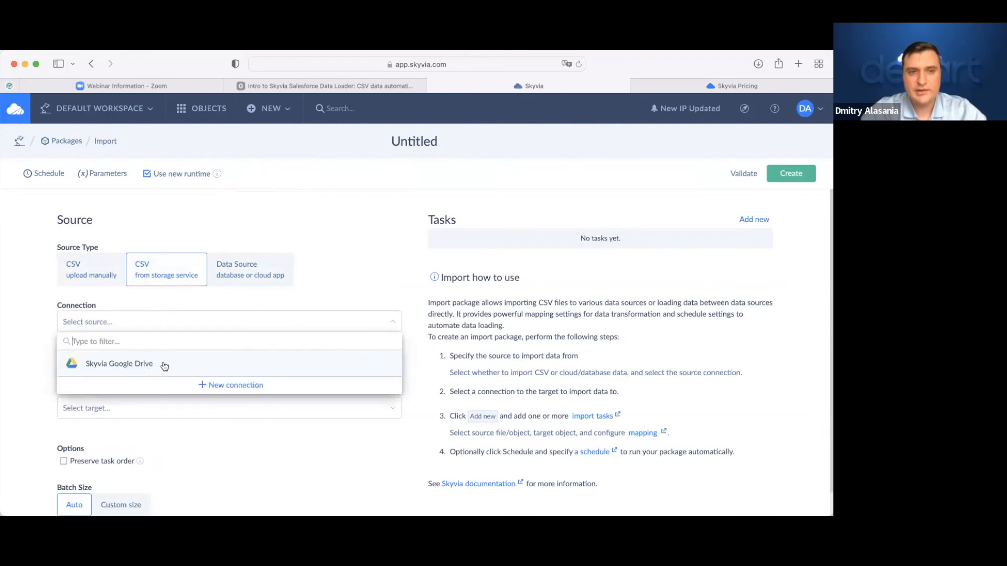
click(94, 274)
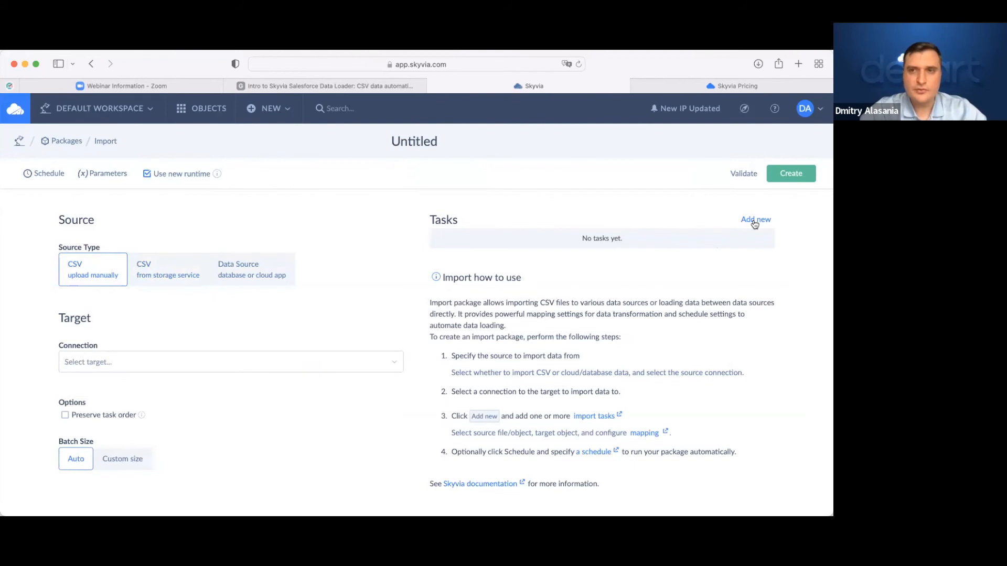
click(226, 366)
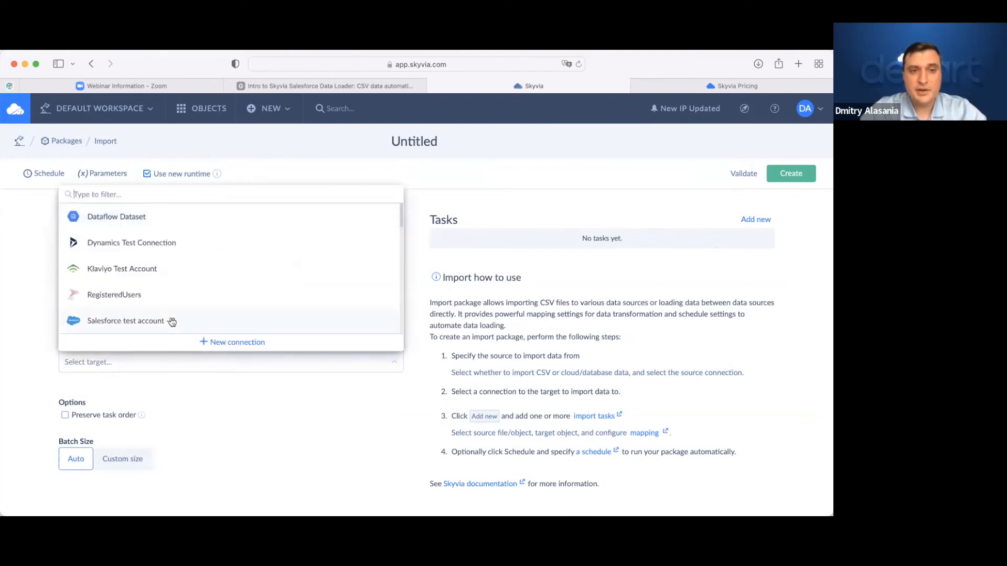
click(172, 322)
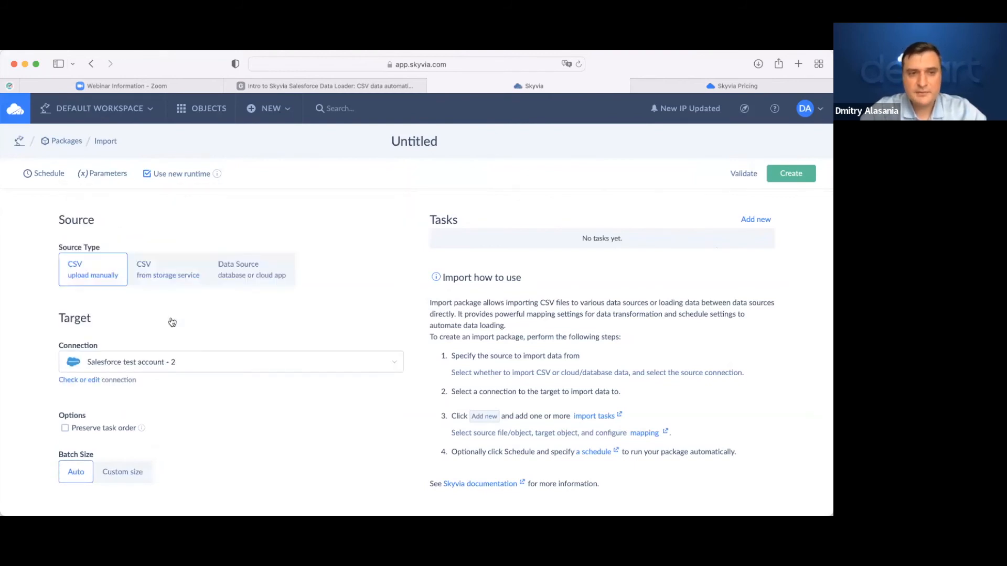
Step: Add an import task with Contact_20220506_1617.csv as its source file and continue to the target definition
click(762, 222)
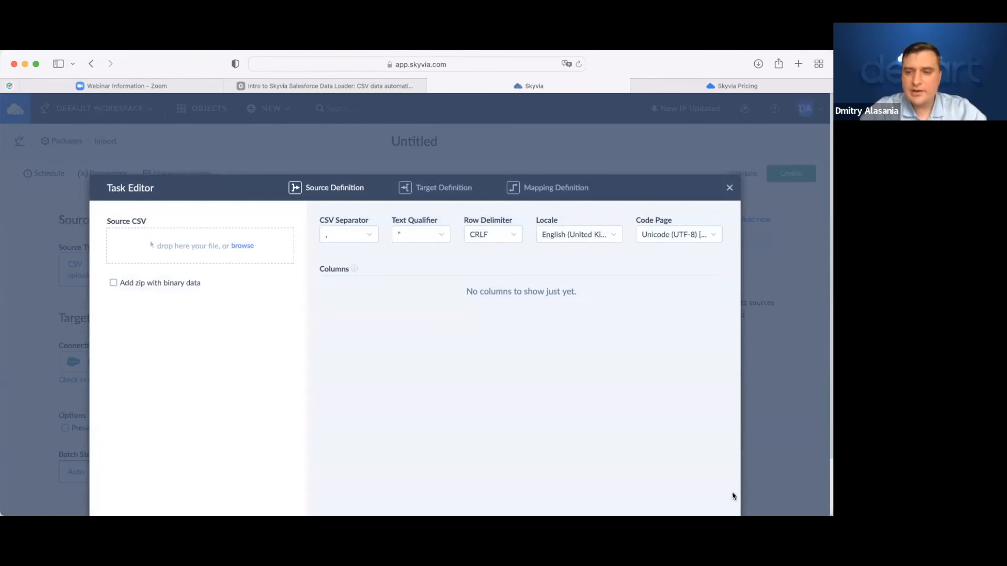
drag(204, 250, 204, 250)
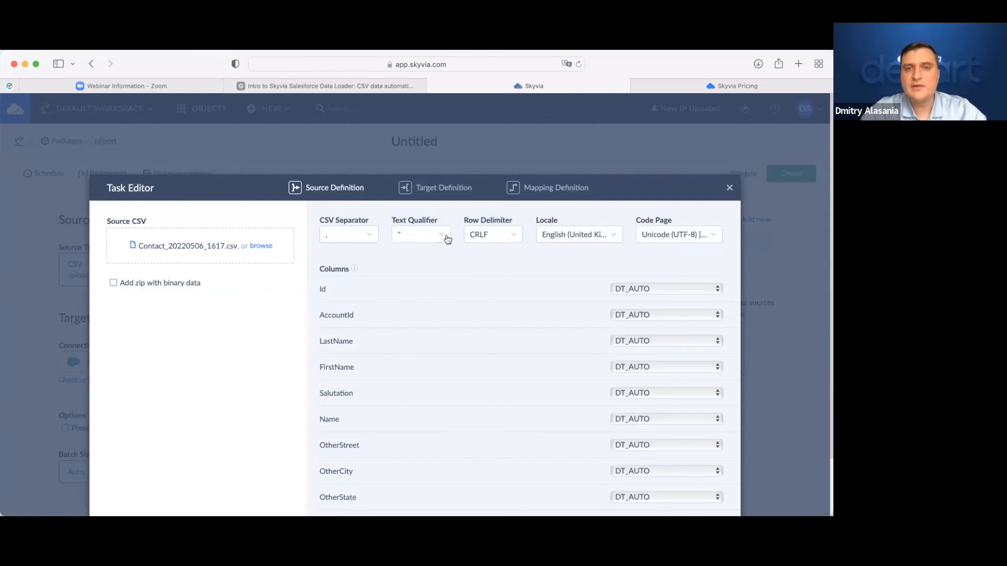
scroll(461, 331, down, 3)
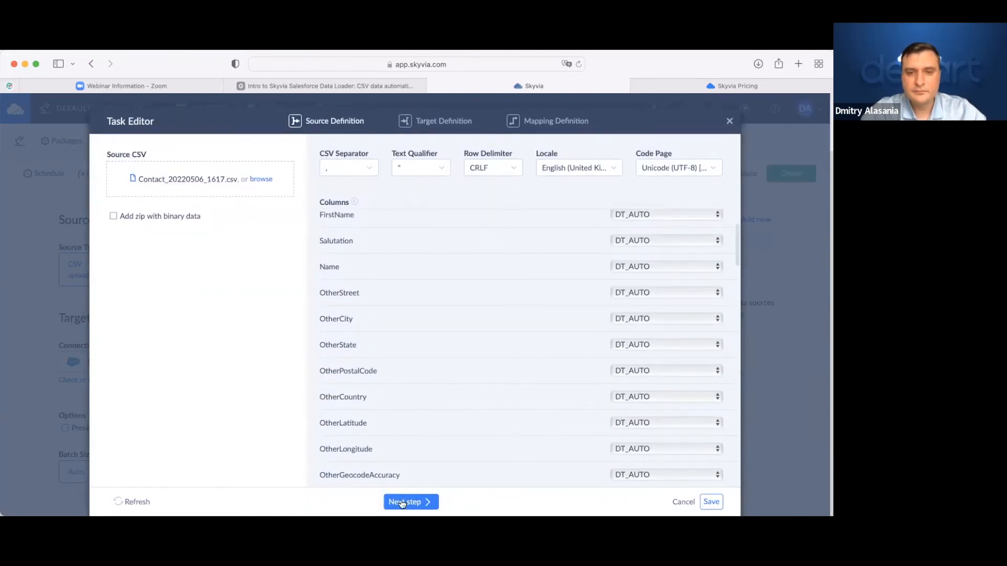
click(399, 502)
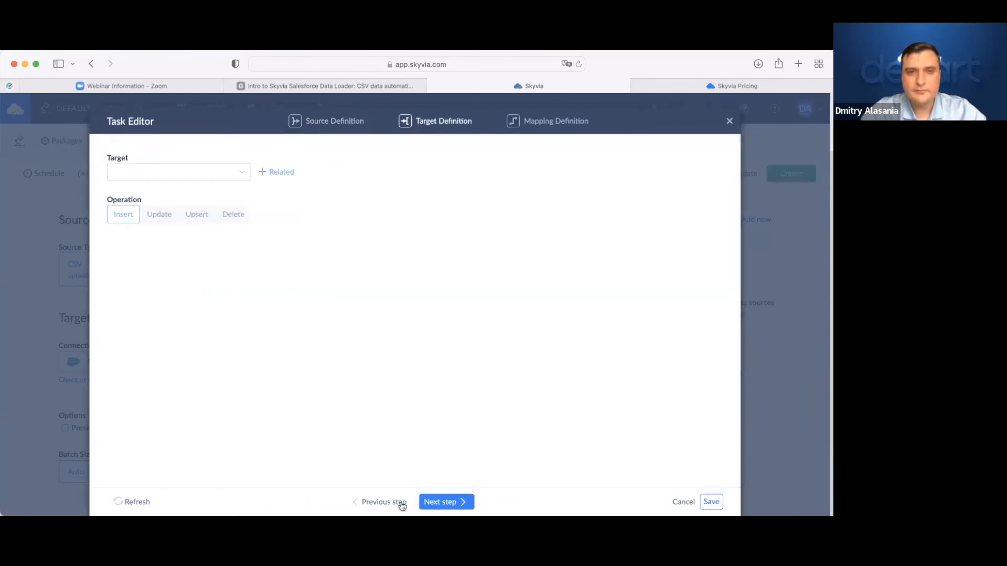
Step: Set the task's target object to Contact with the Upsert operation and continue to the mapping definition
click(169, 179)
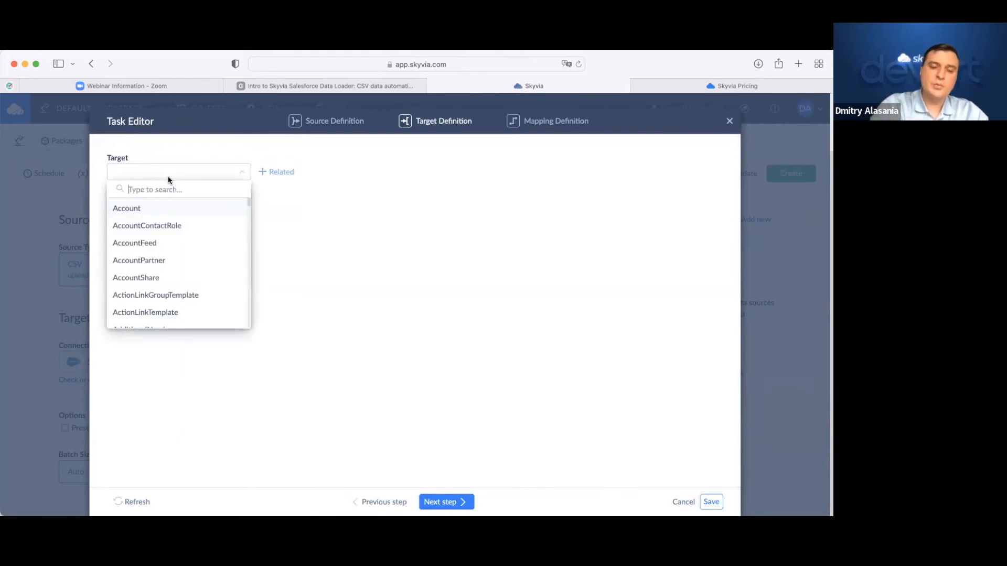
text(c)
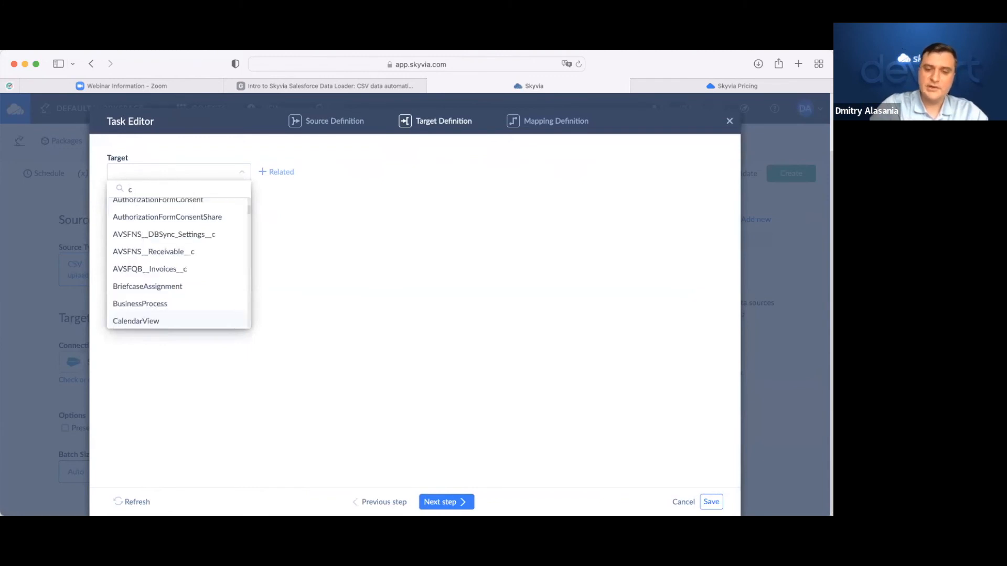
text(onta)
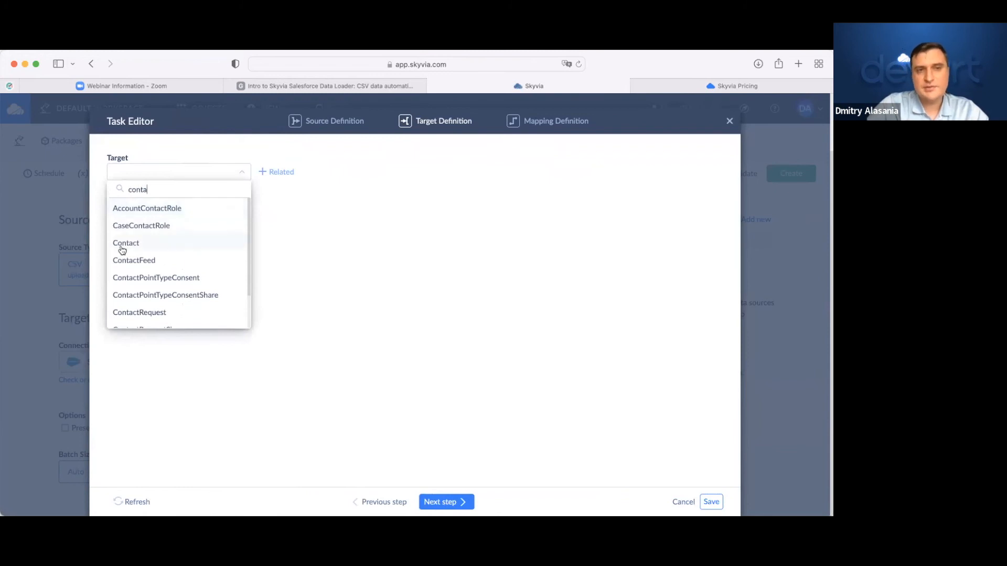
click(127, 243)
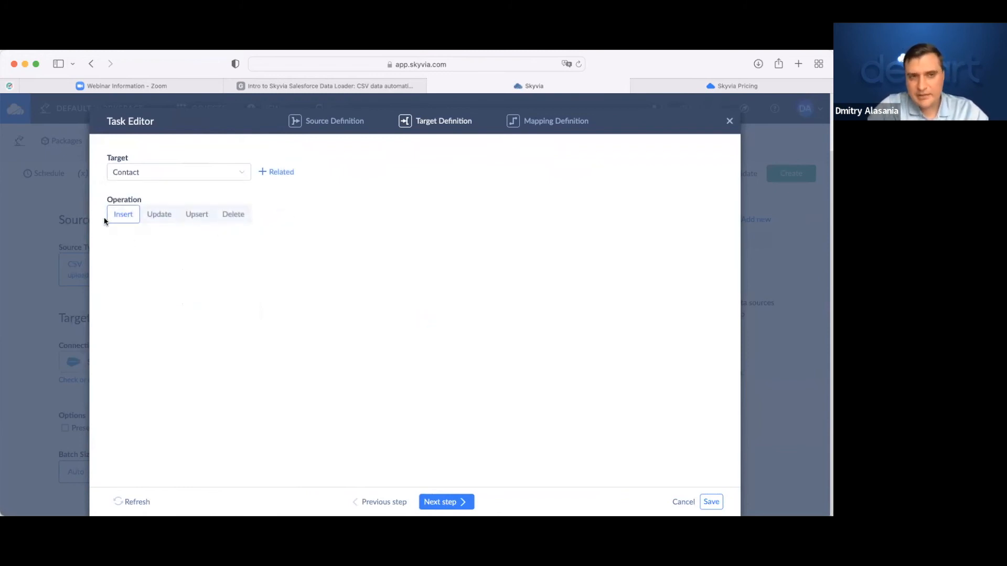
click(197, 217)
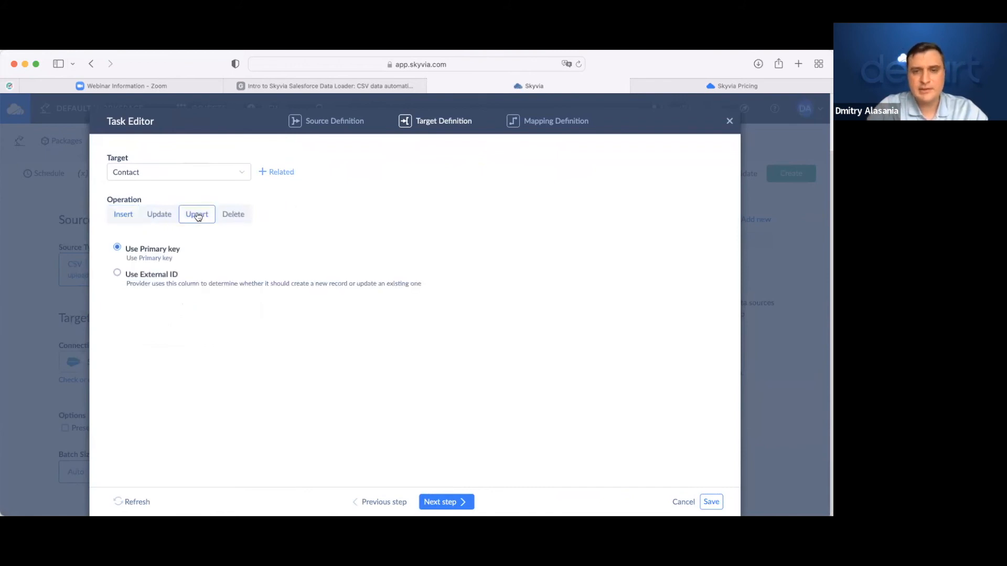
click(449, 504)
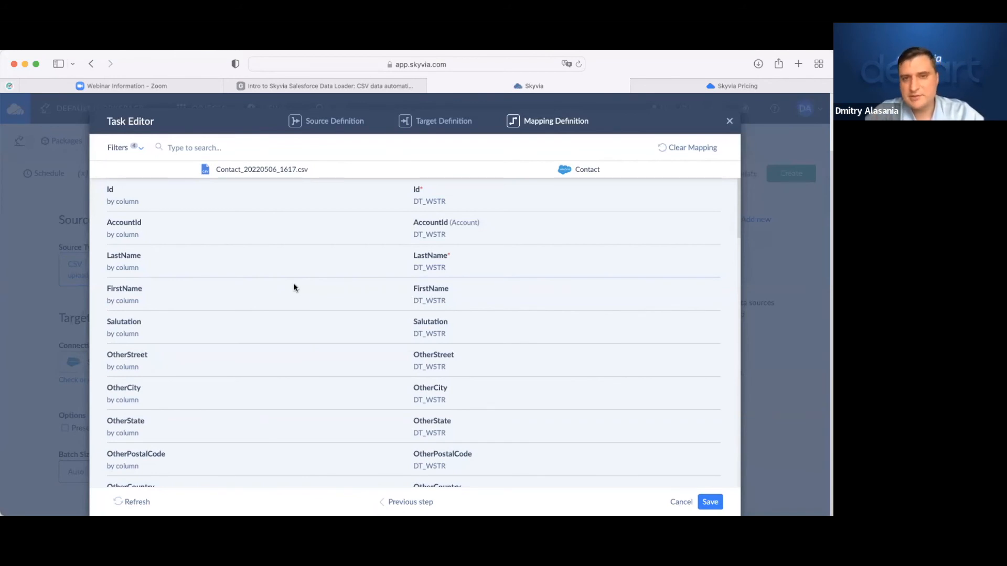
Step: Switch the LastName mapping to Expression, examine the functions offered in the expression editor, and close it without applying anything
click(170, 262)
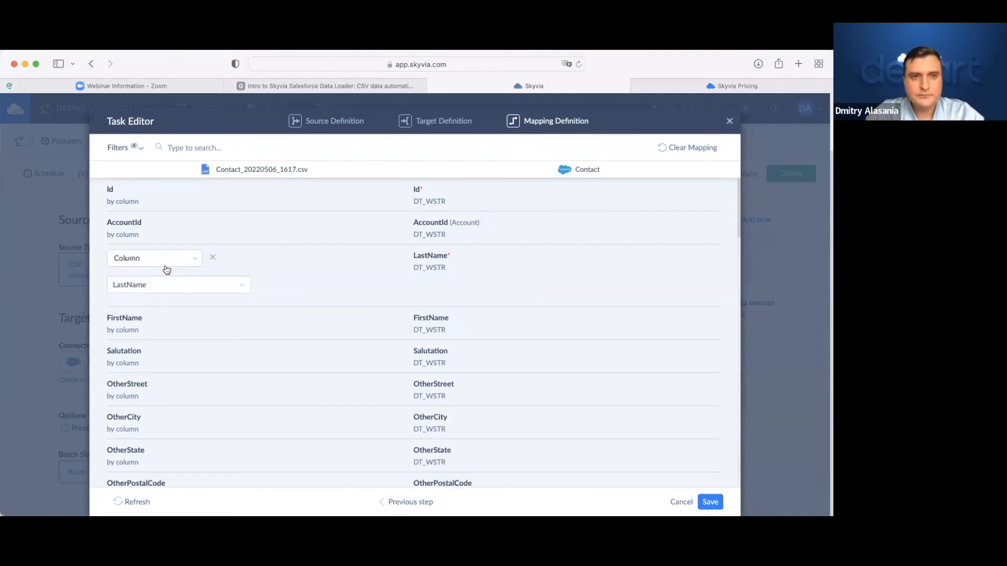
click(166, 262)
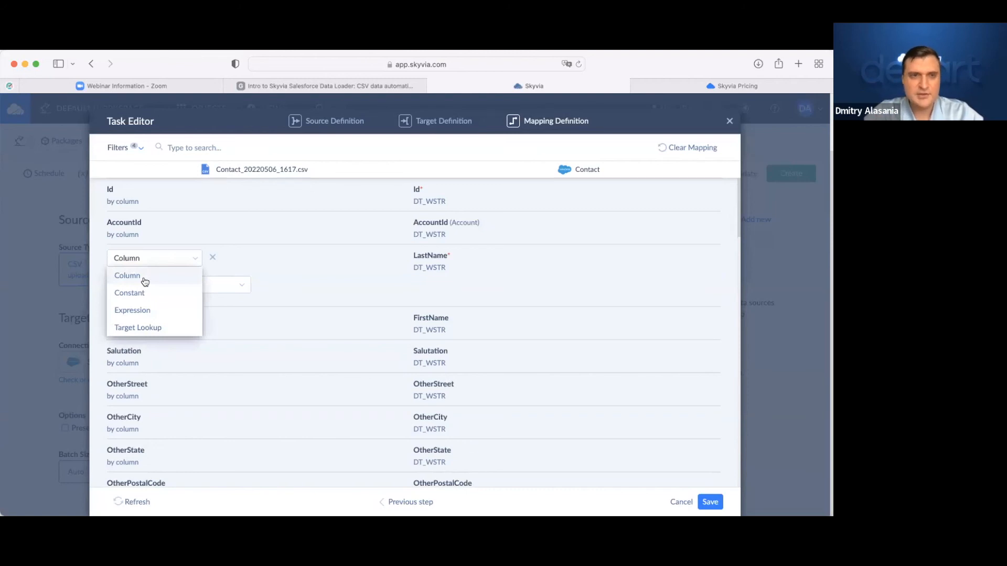
click(144, 310)
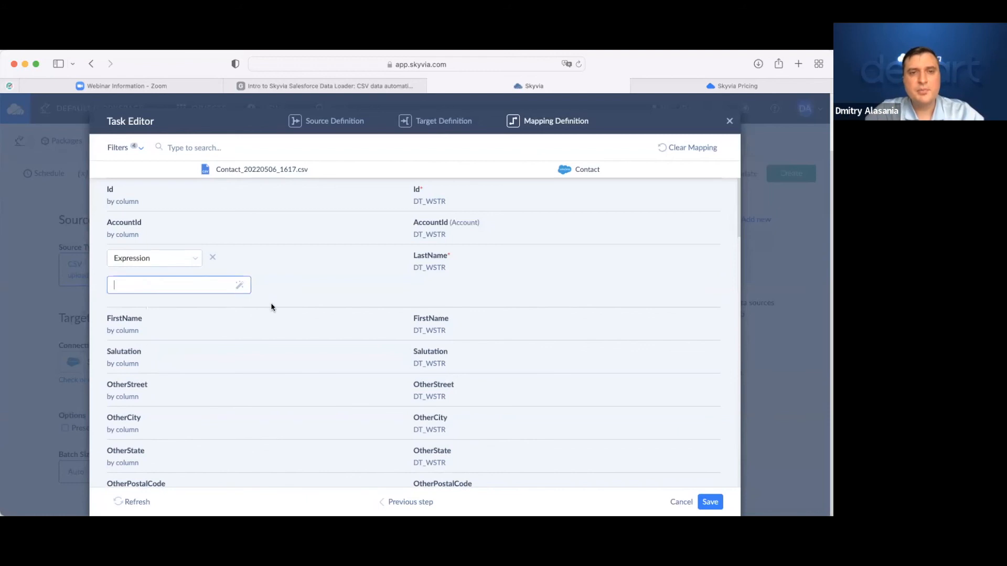
click(240, 285)
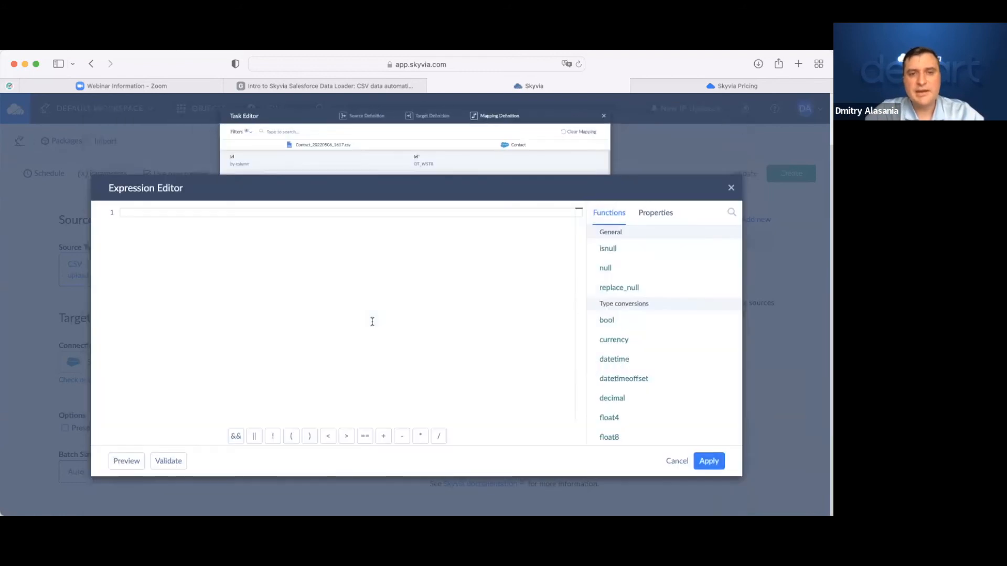
scroll(632, 346, down, 10)
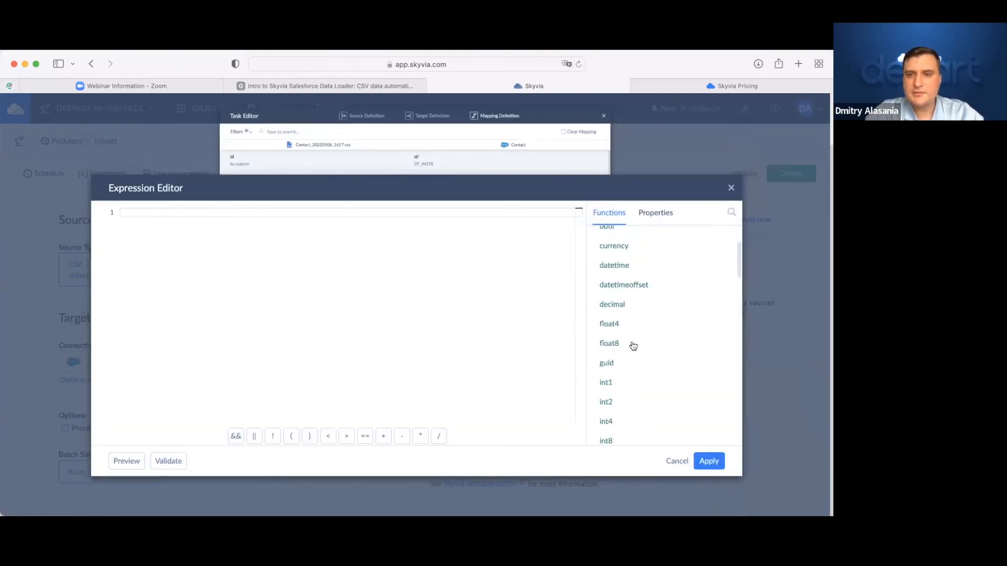
scroll(633, 346, down, 15)
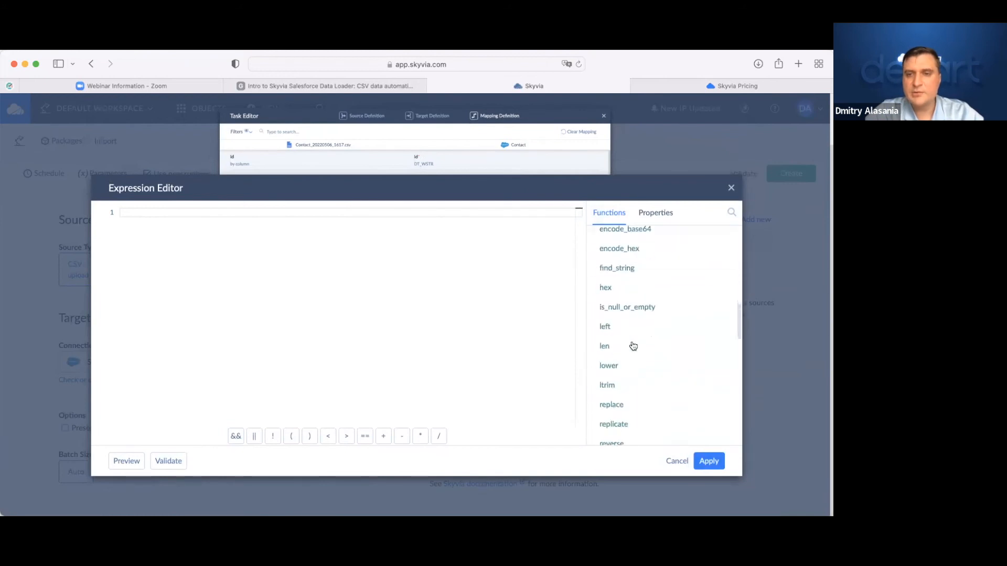
scroll(633, 346, down, 15)
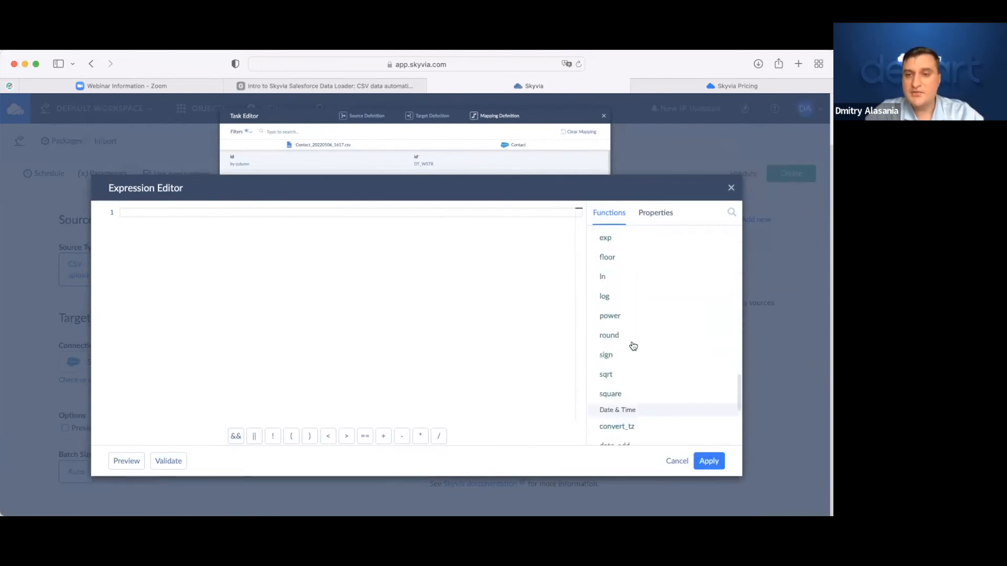
scroll(632, 346, up, 3)
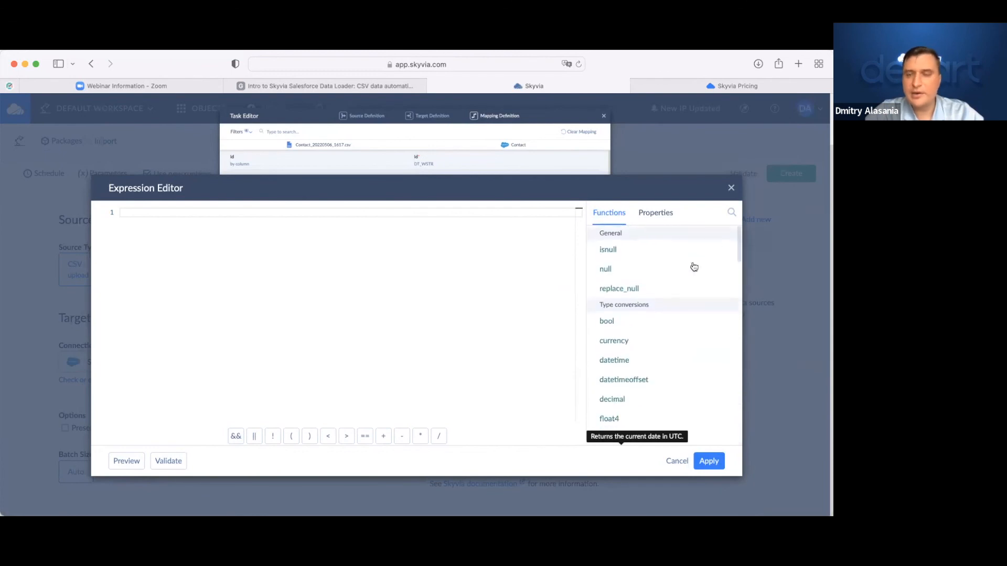
click(731, 189)
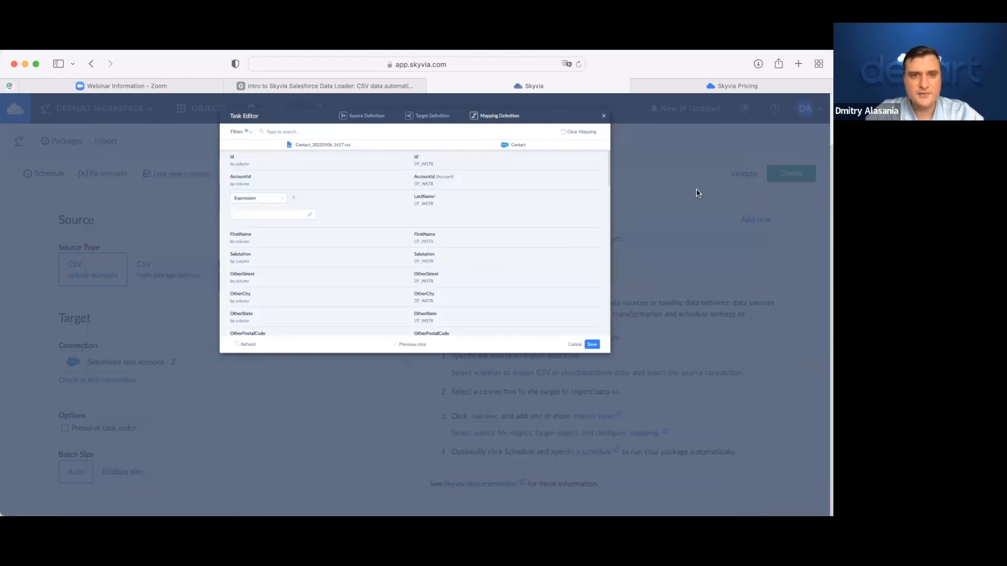
Step: Set the LastName mapping back to Column, check the remaining Contact field mappings, and save the import task
click(185, 268)
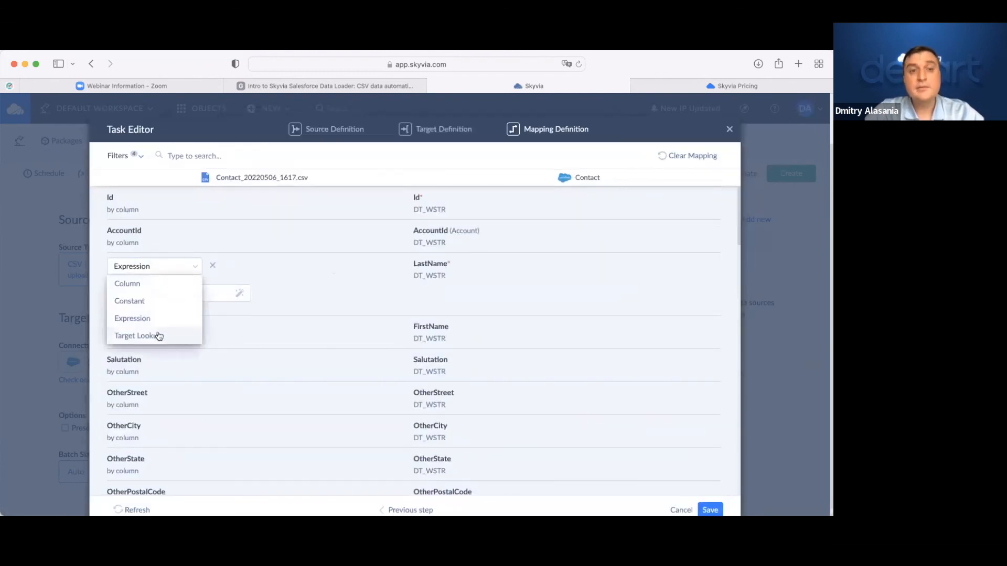
click(153, 285)
scroll(300, 336, down, 20)
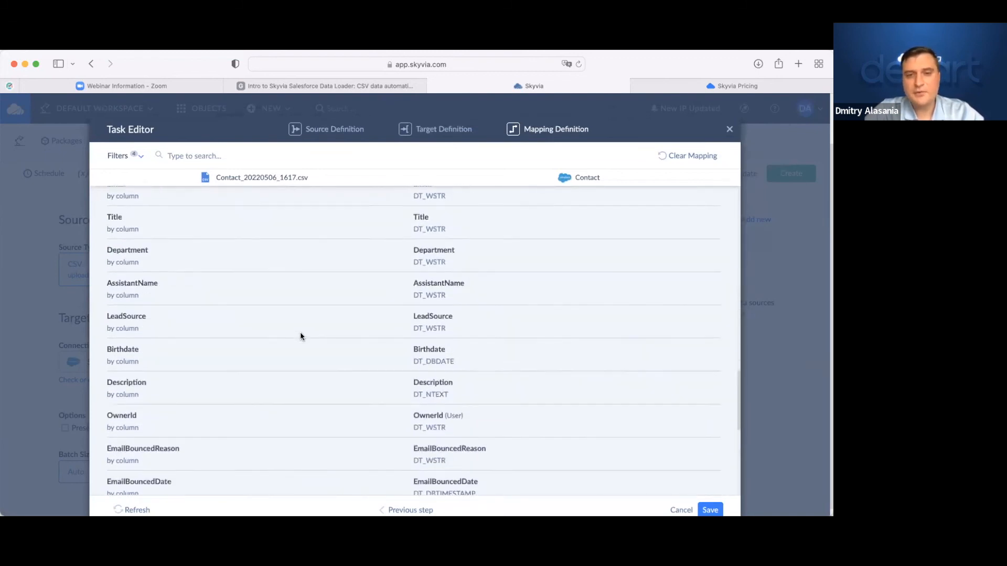
scroll(300, 336, down, 10)
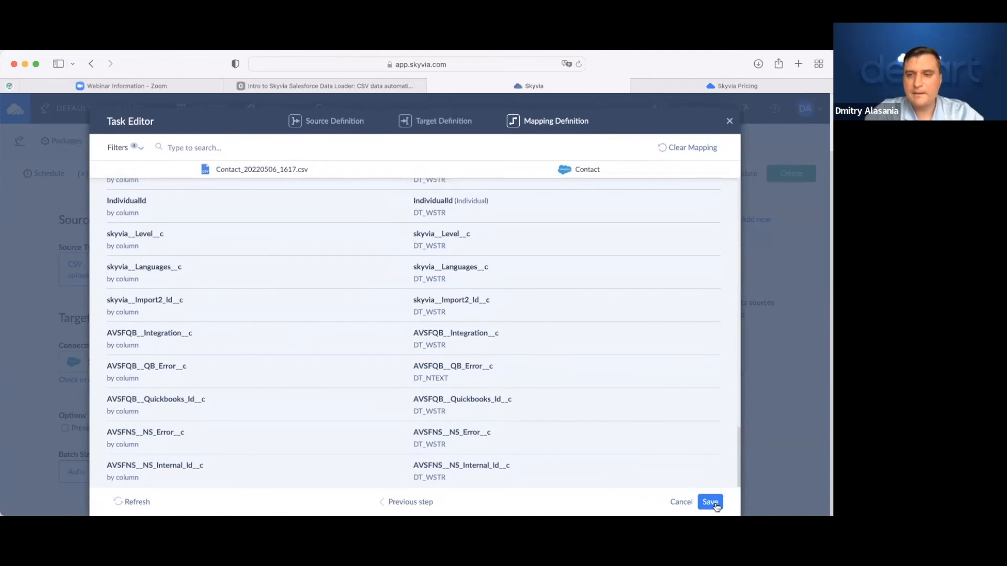
click(710, 503)
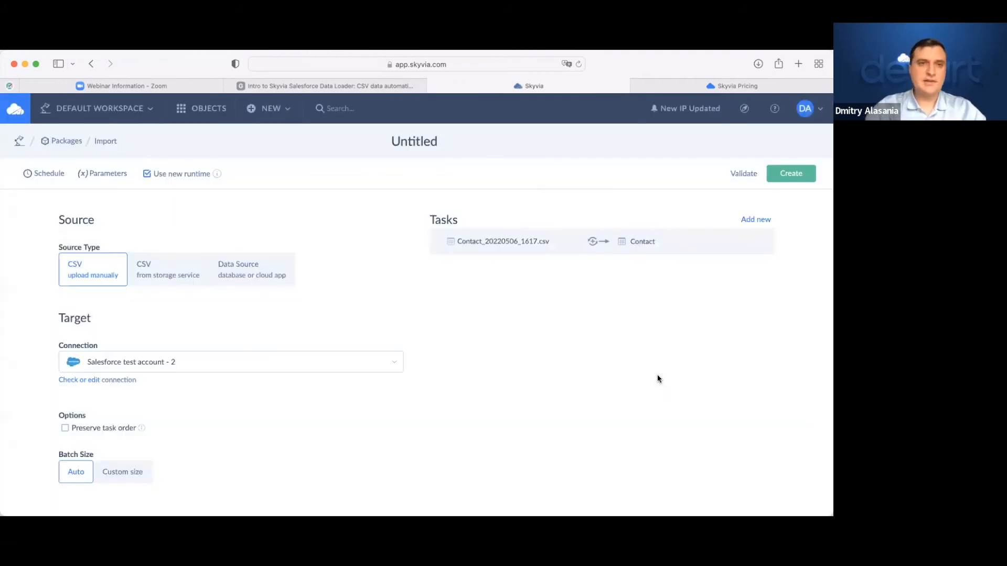
Step: Examine the package schedule's recurring options for day, week and month, and close the schedule without saving
click(54, 178)
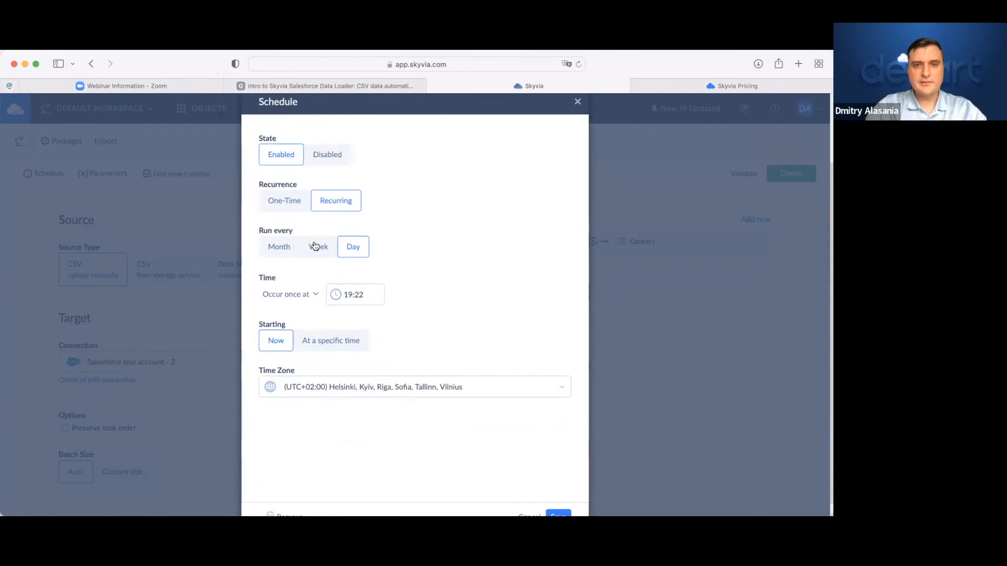
click(317, 247)
click(349, 247)
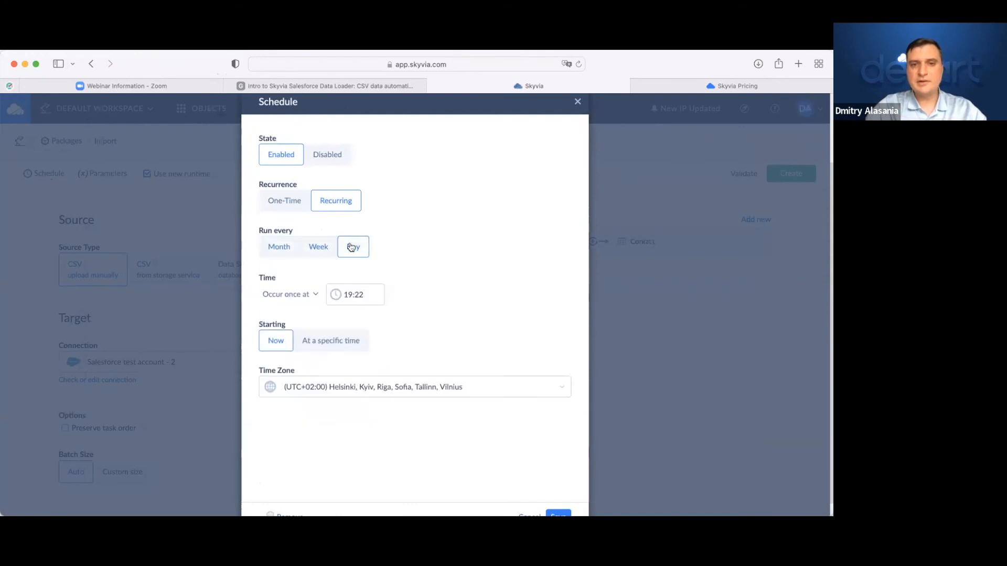
click(323, 248)
click(281, 248)
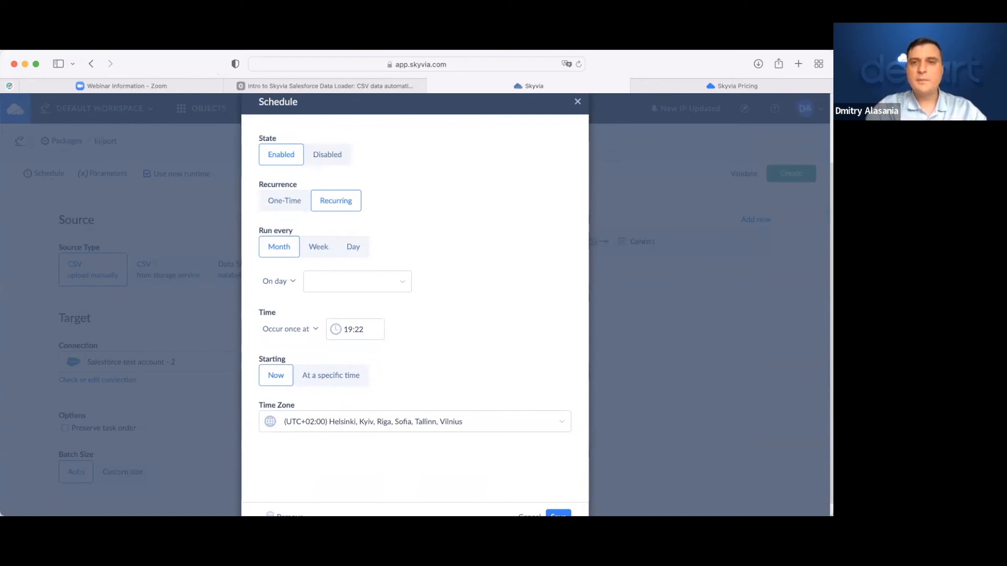
click(578, 102)
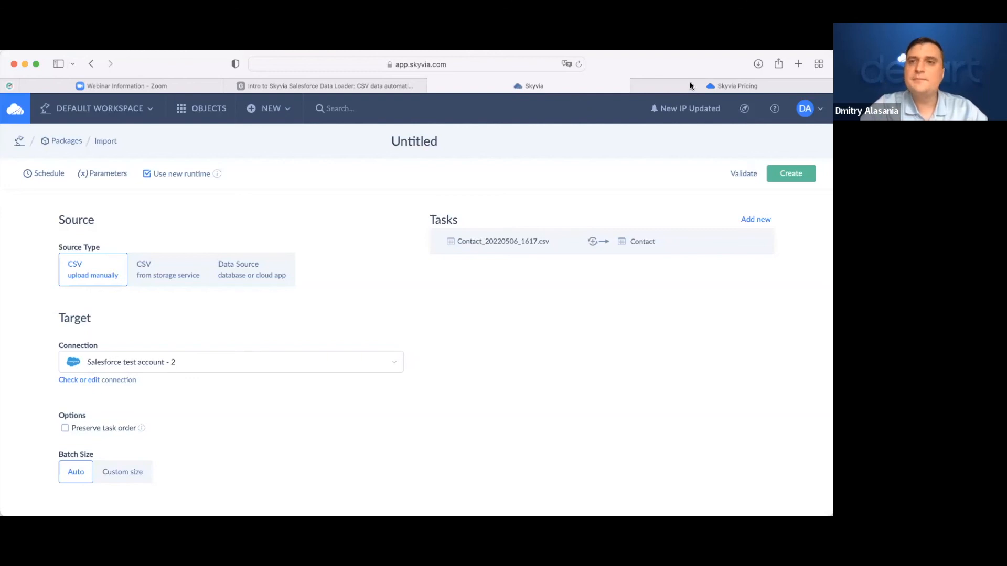
Step: Switch to the Skyvia Pricing page and examine the Data Integration plans and their limits
click(664, 87)
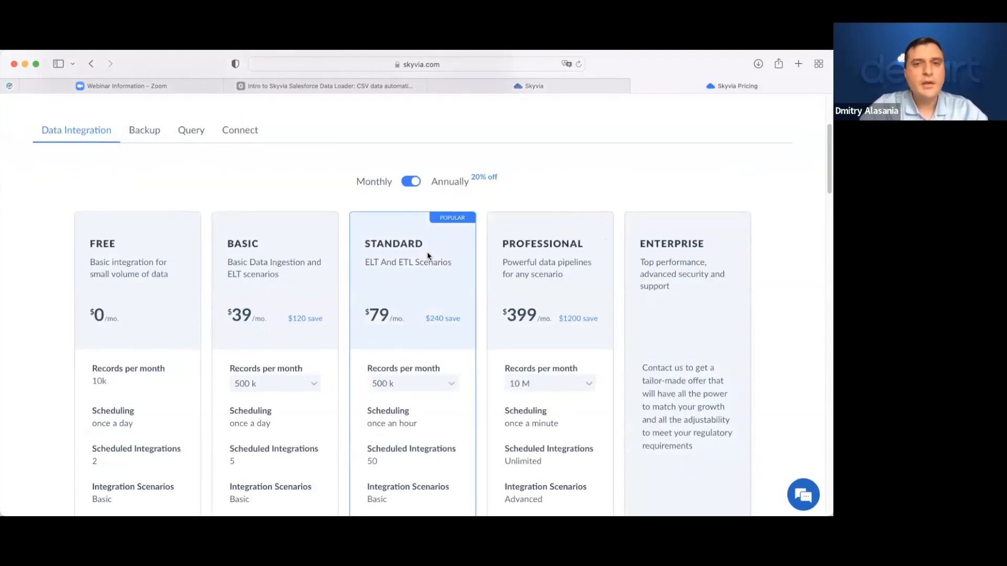
scroll(427, 253, down, 3)
scroll(427, 256, down, 1)
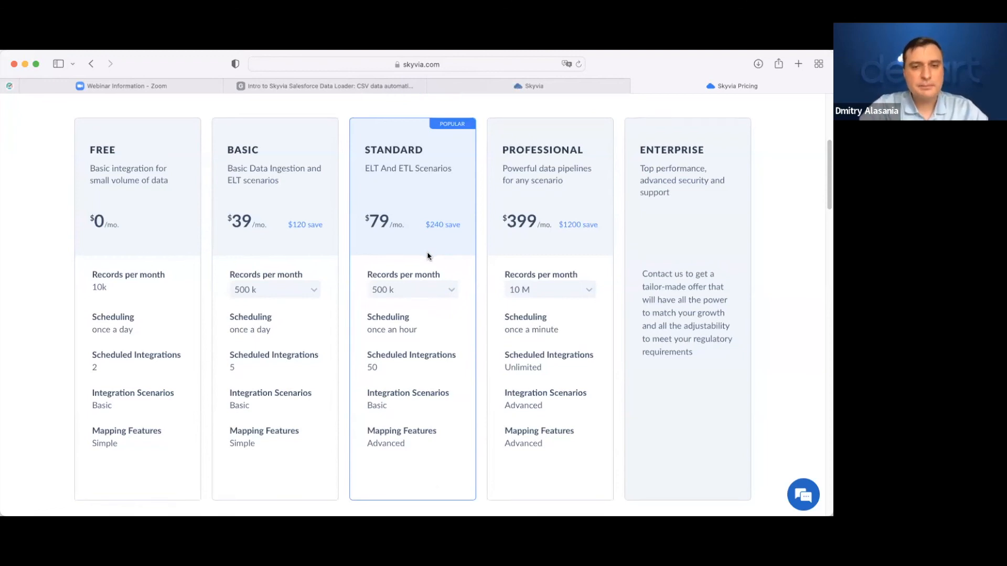
Step: Examine the Data Integration plan comparison for additional records, schedule, import and export features
scroll(426, 256, down, 10)
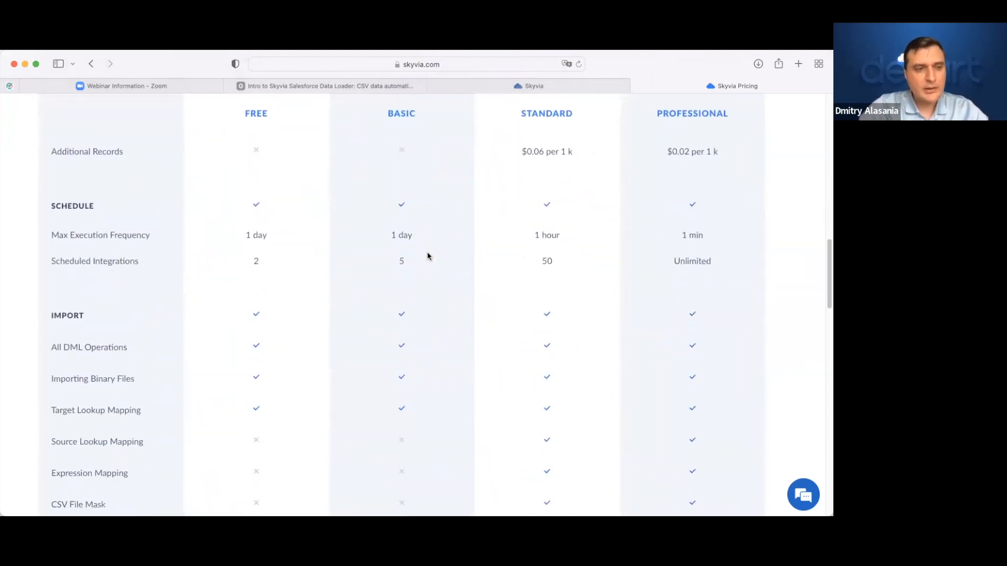
scroll(427, 256, down, 1)
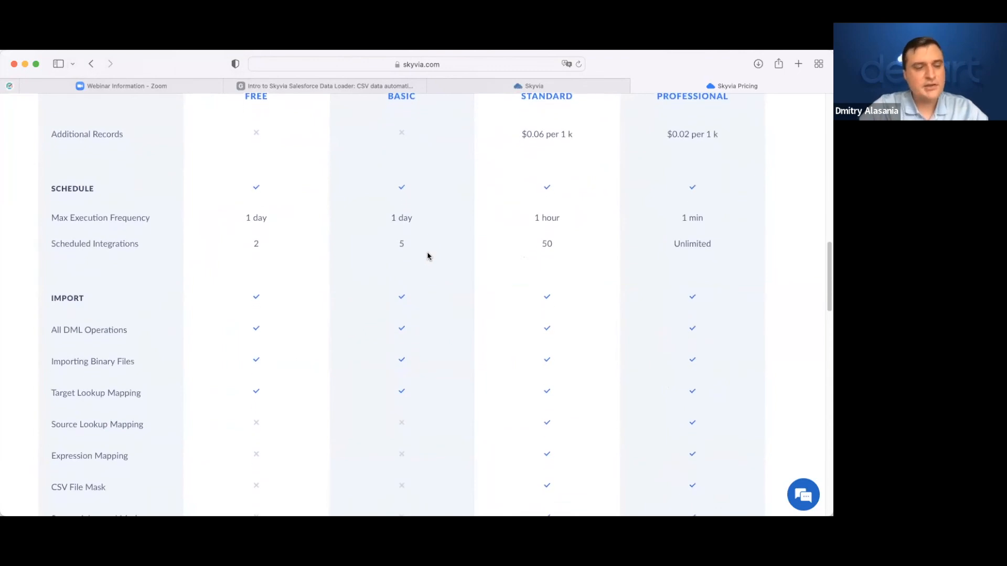
scroll(427, 255, down, 1)
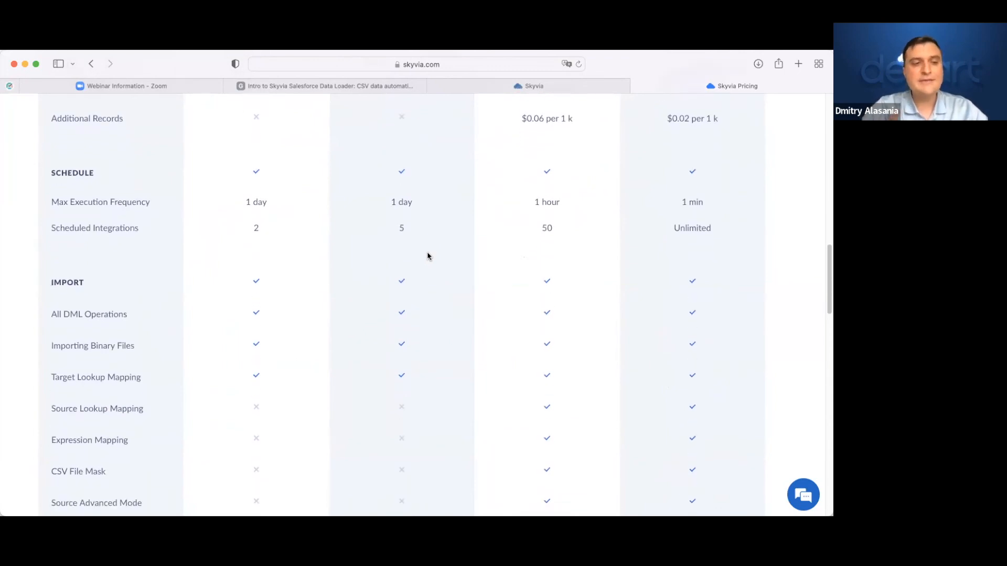
scroll(426, 256, down, 2)
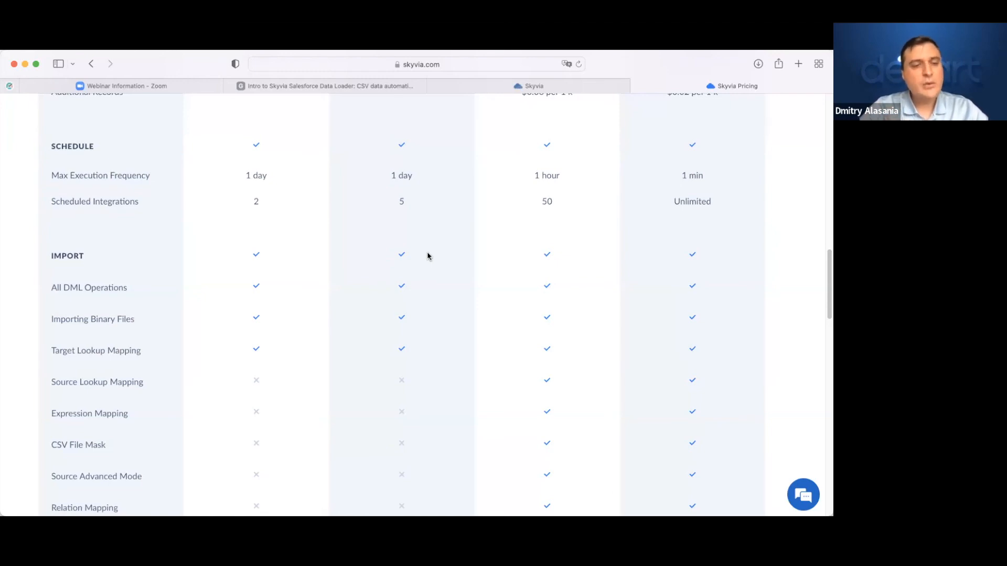
scroll(428, 256, down, 4)
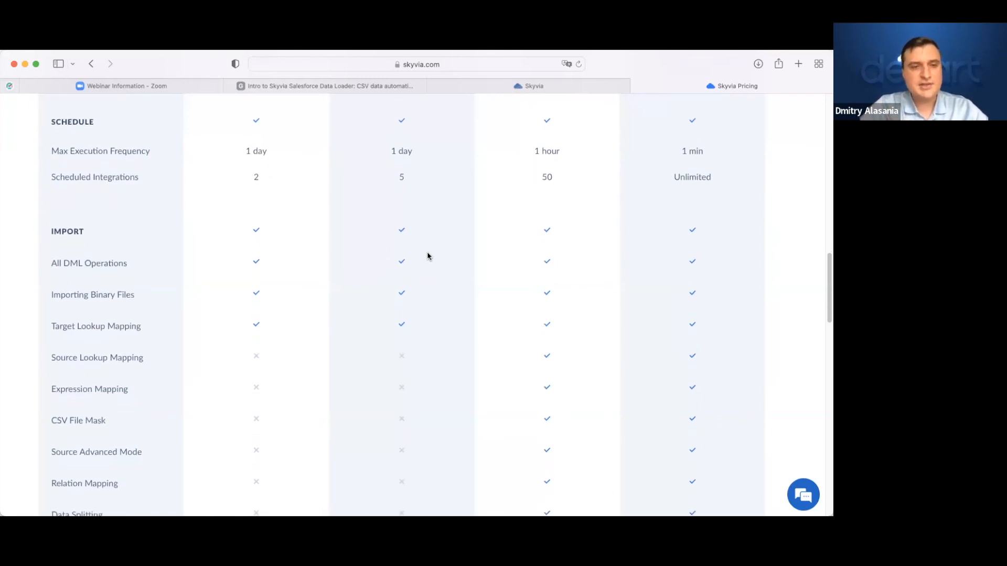
scroll(427, 256, down, 3)
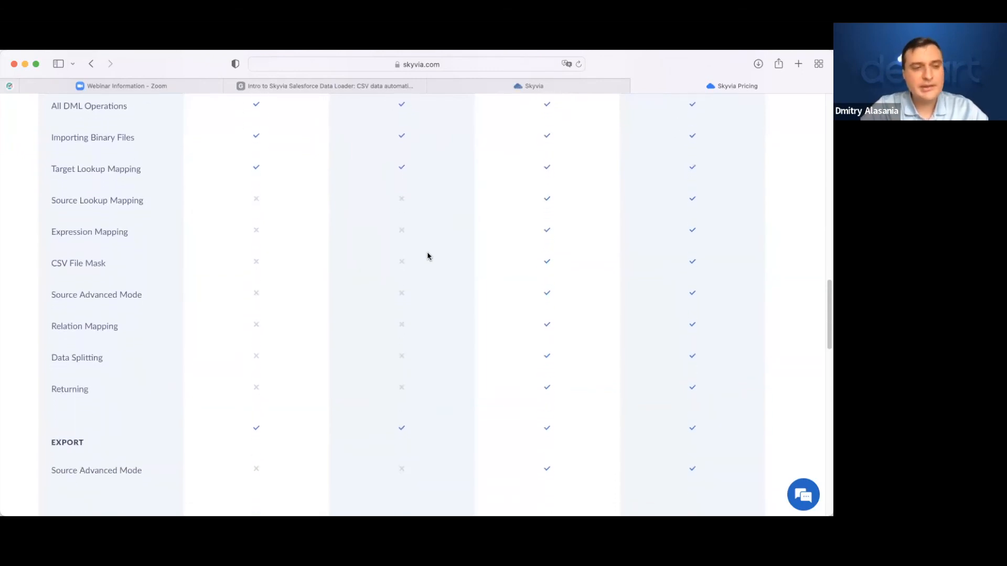
scroll(428, 256, down, 1)
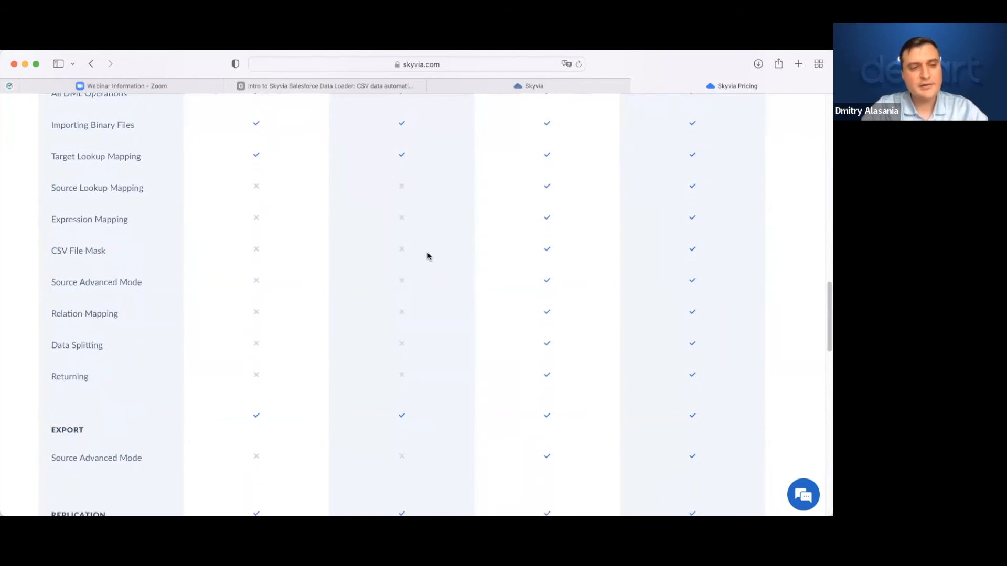
scroll(427, 255, down, 1)
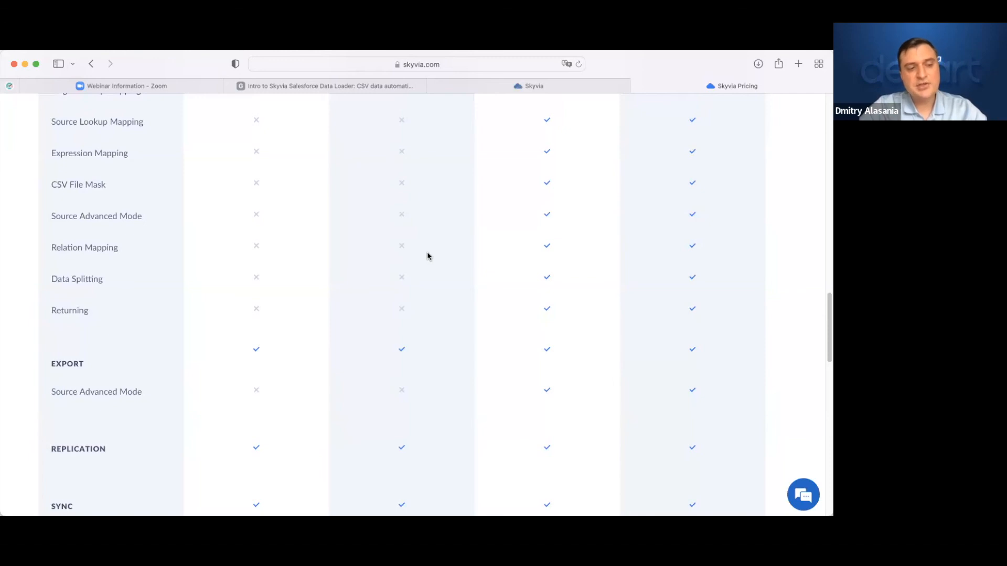
Step: Examine the records-per-month options of the Basic, Standard and Professional plans without changing any selection
scroll(427, 256, up, 20)
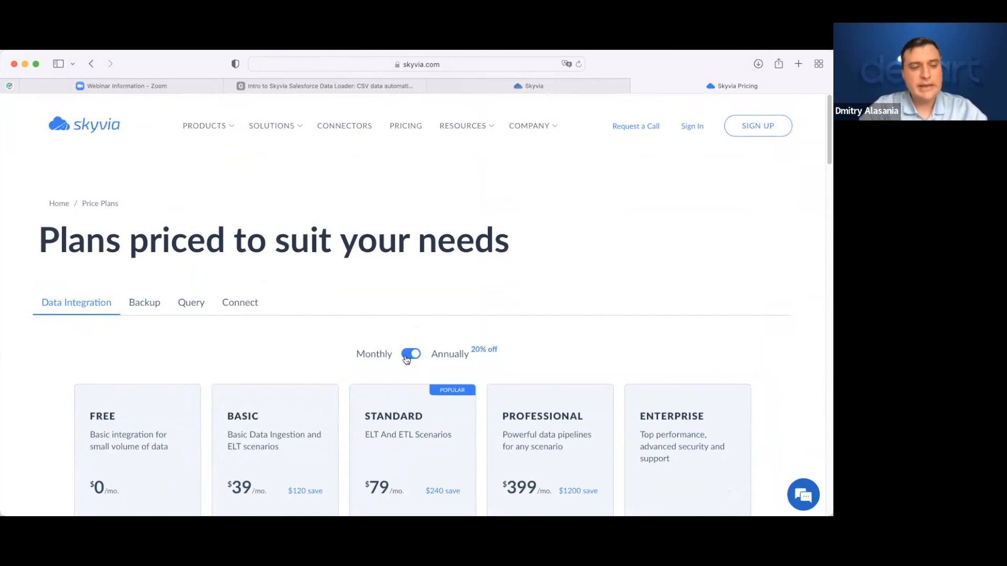
scroll(406, 360, down, 7)
scroll(406, 359, up, 4)
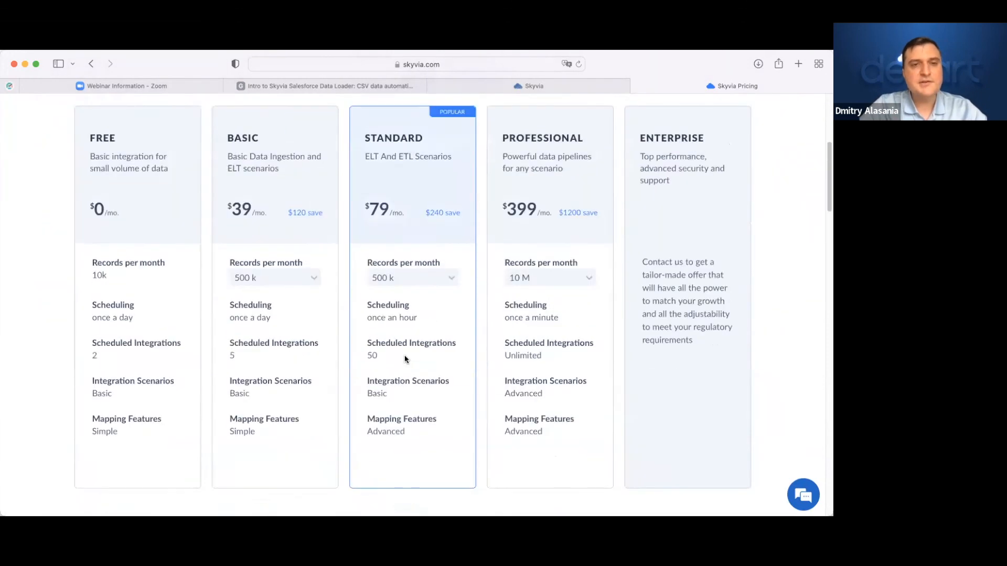
click(278, 389)
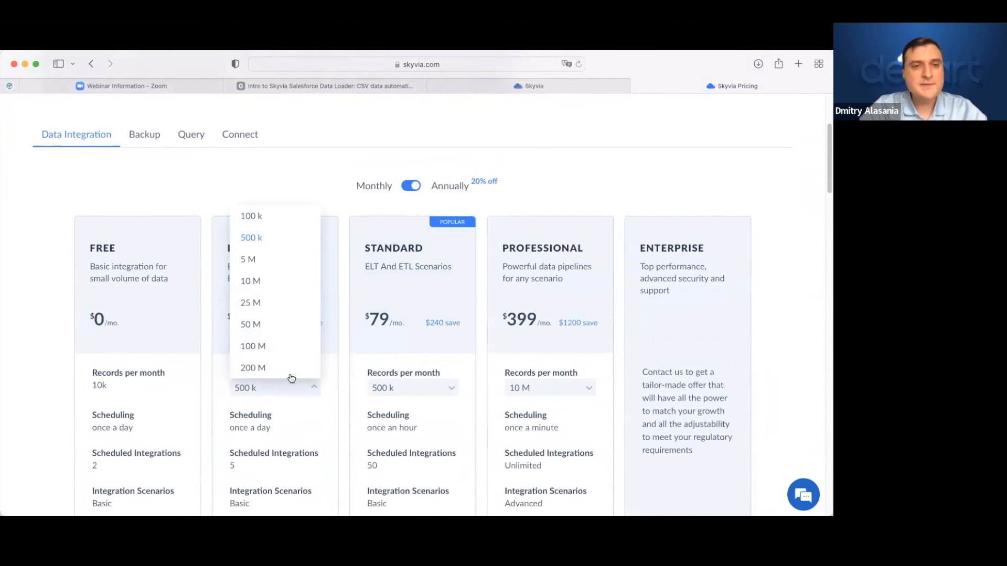
click(384, 388)
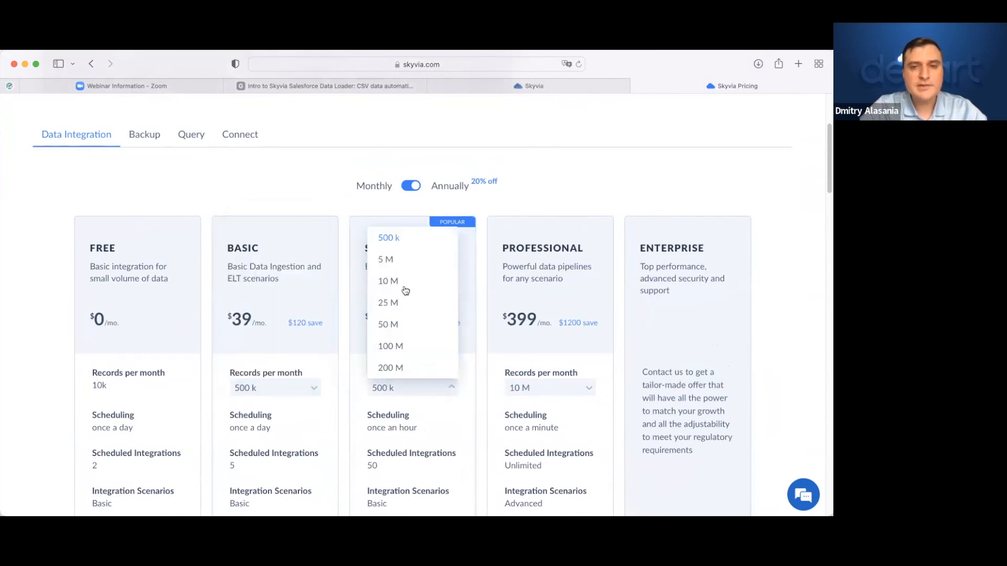
click(531, 389)
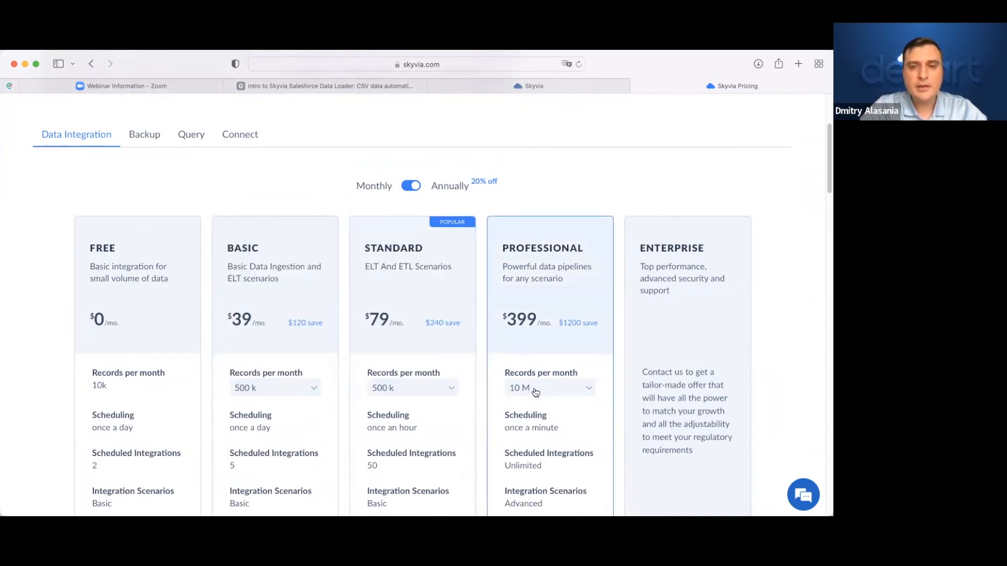
click(287, 395)
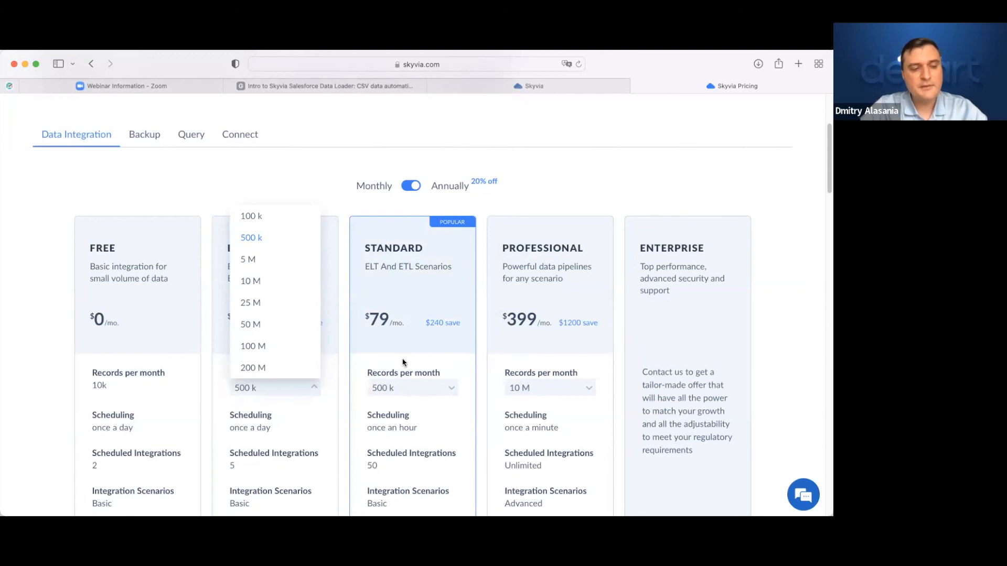
click(775, 293)
Step: Examine the plan comparison for replication, sync, data flow and control flow features
scroll(655, 329, down, 3)
scroll(655, 328, down, 10)
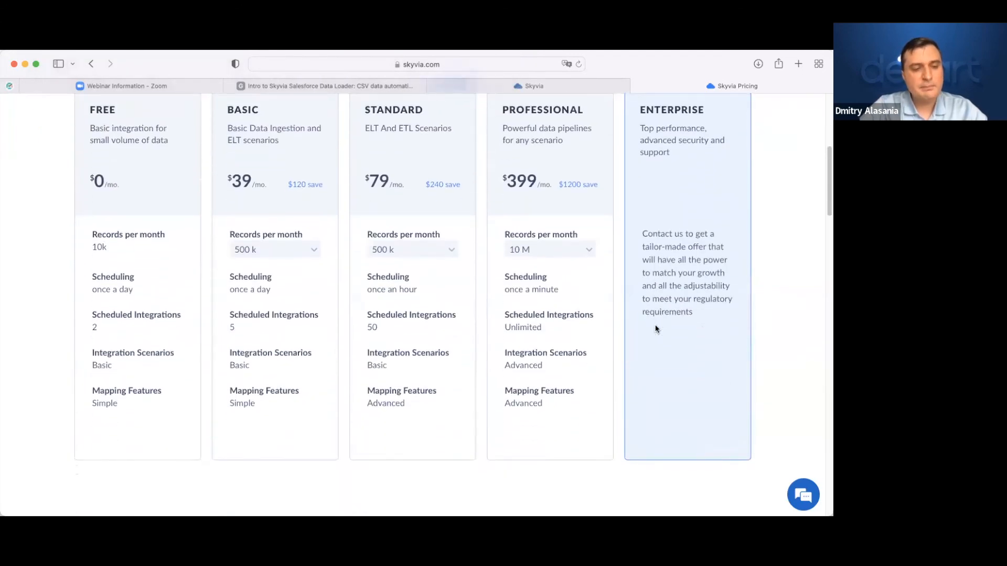
scroll(655, 329, down, 15)
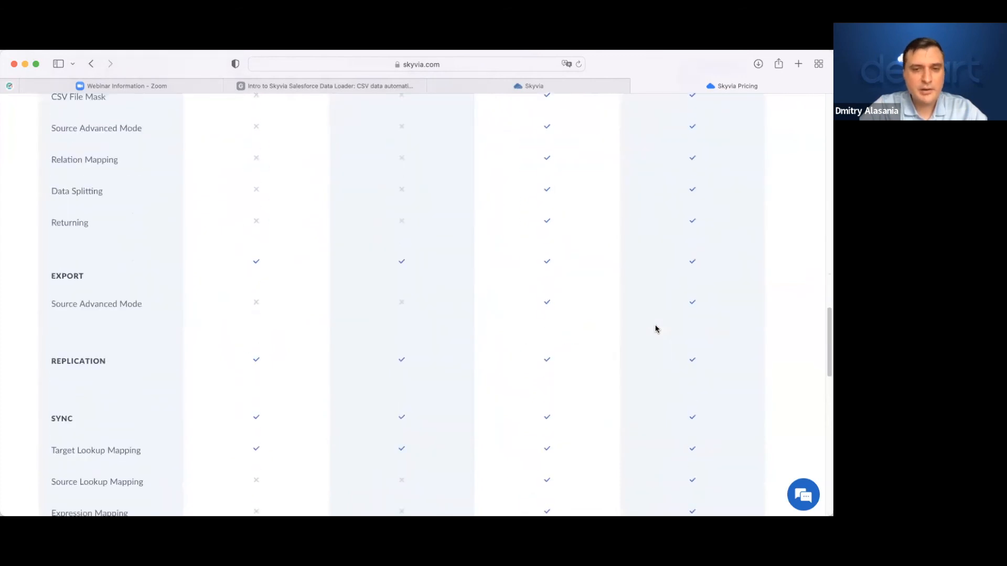
scroll(655, 329, up, 2)
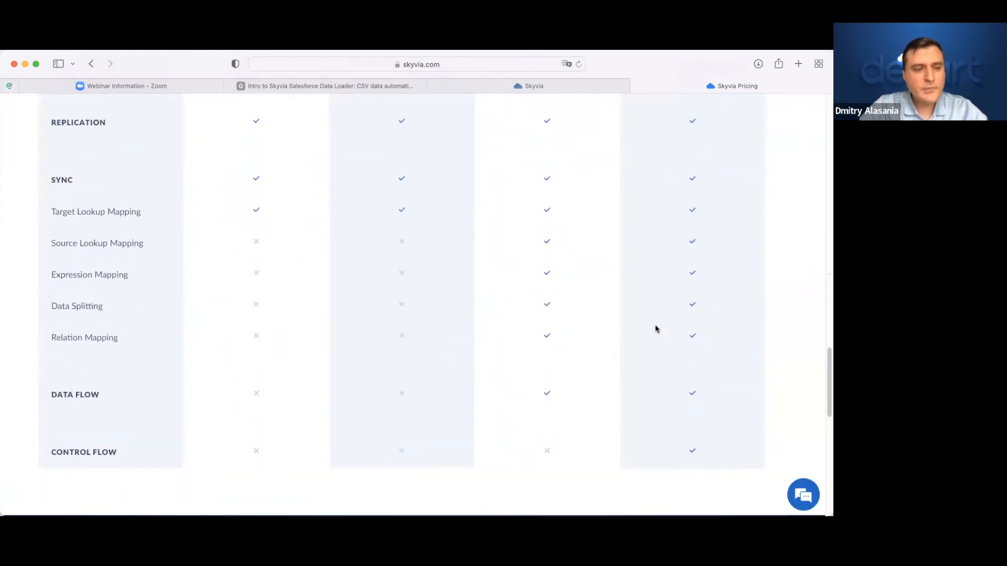